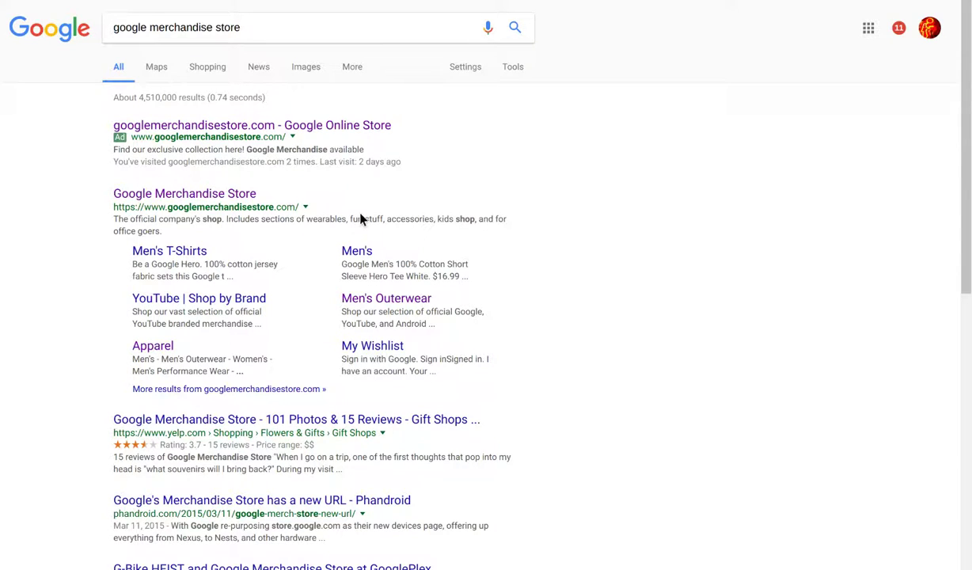
- Select the word 'store' in the search query, then deselect it
{"action": "left_click", "coordinate": [267, 31]}
{"action": "double_click", "coordinate": [267, 31]}
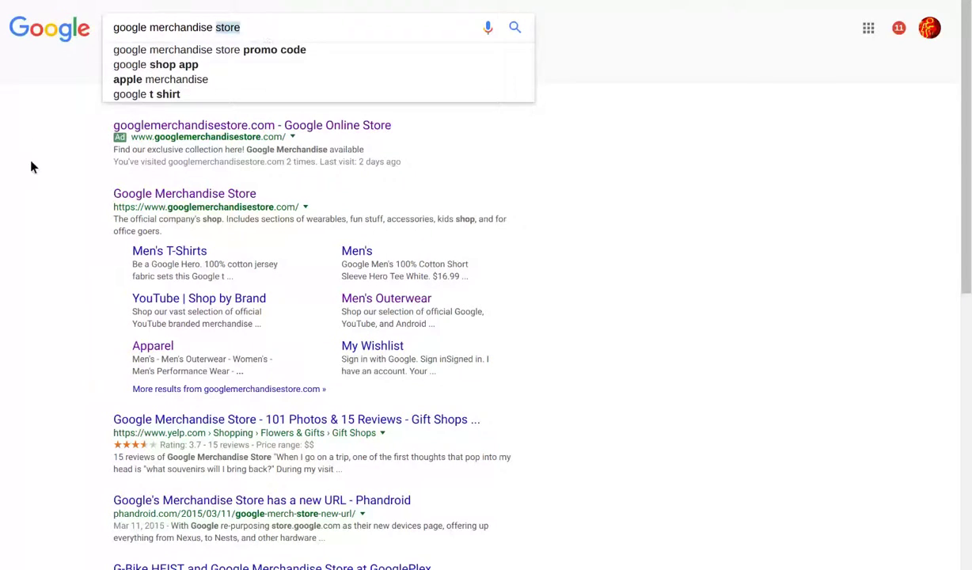
{"action": "key", "text": "Right"}
- Highlight the ad's last-visit note and the Google Merchandise Store result's title and snippet
{"action": "left_click_drag", "start_coordinate": [400, 161], "coordinate": [291, 171]}
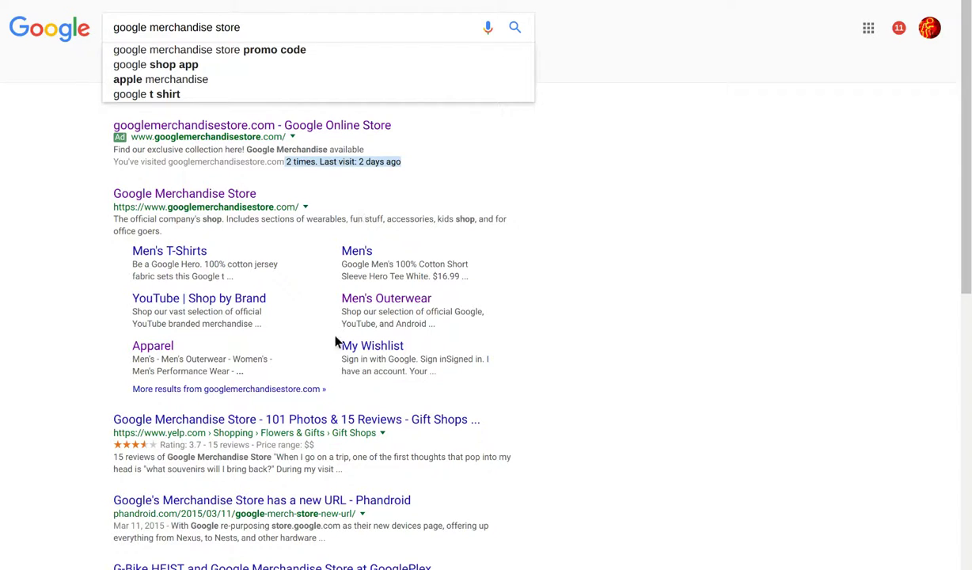
{"action": "scroll", "coordinate": [334, 339], "scroll_direction": "down", "scroll_amount": 1}
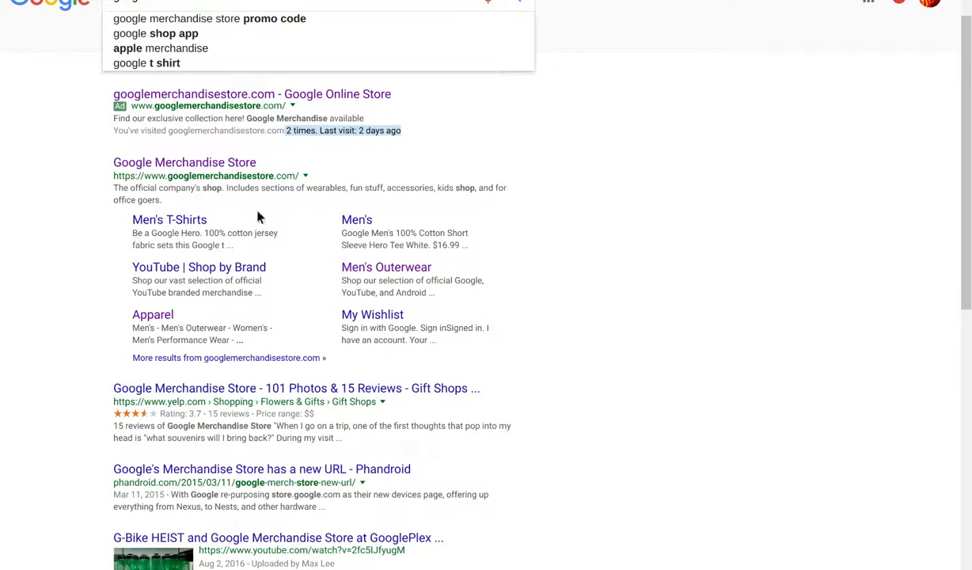
{"action": "left_click_drag", "start_coordinate": [91, 157], "coordinate": [114, 161]}
{"action": "left_click", "coordinate": [114, 160]}
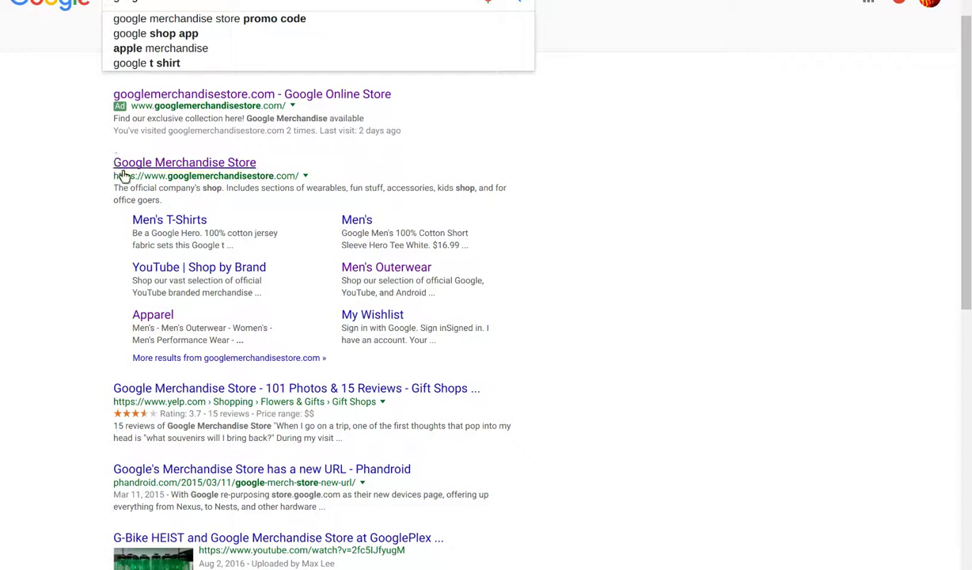
{"action": "left_click_drag", "start_coordinate": [263, 148], "coordinate": [117, 170]}
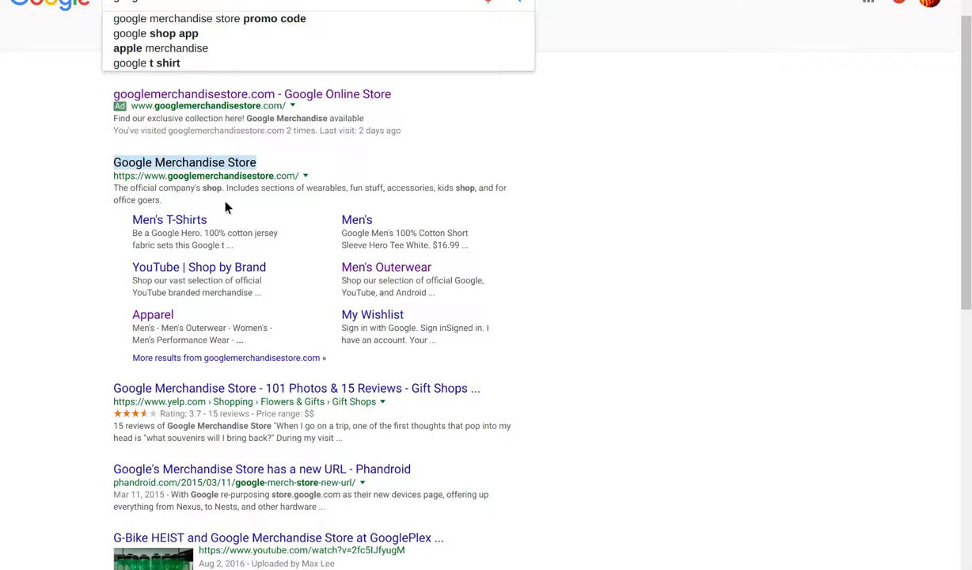
{"action": "left_click_drag", "start_coordinate": [110, 189], "coordinate": [181, 204]}
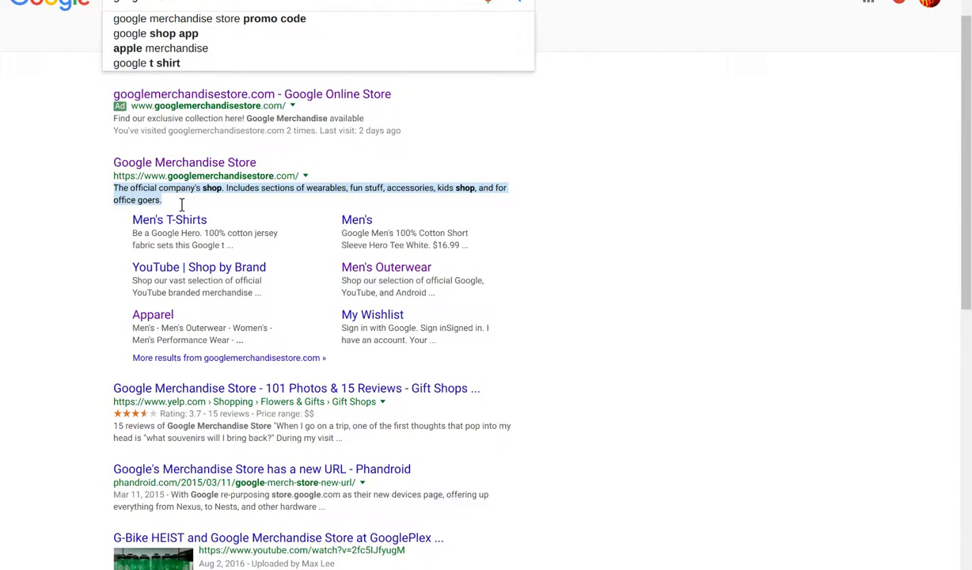
- Scroll the results, return to the original search, and open the Google Merchandise Store site
{"action": "scroll", "coordinate": [236, 202], "scroll_direction": "down", "scroll_amount": 1}
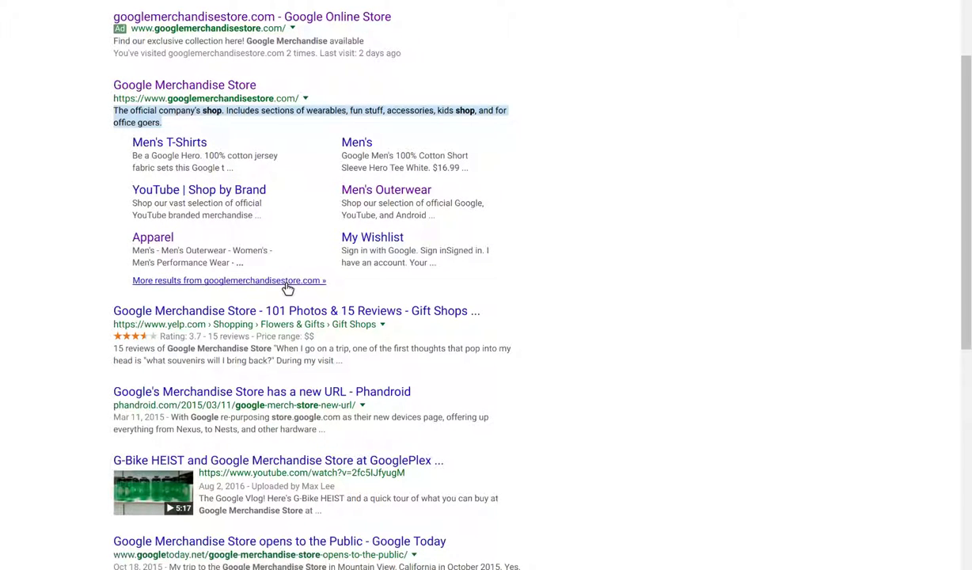
{"action": "scroll", "coordinate": [324, 265], "scroll_direction": "down", "scroll_amount": 2}
{"action": "scroll", "coordinate": [320, 262], "scroll_direction": "down", "scroll_amount": 1}
{"action": "scroll", "coordinate": [310, 280], "scroll_direction": "down", "scroll_amount": 1}
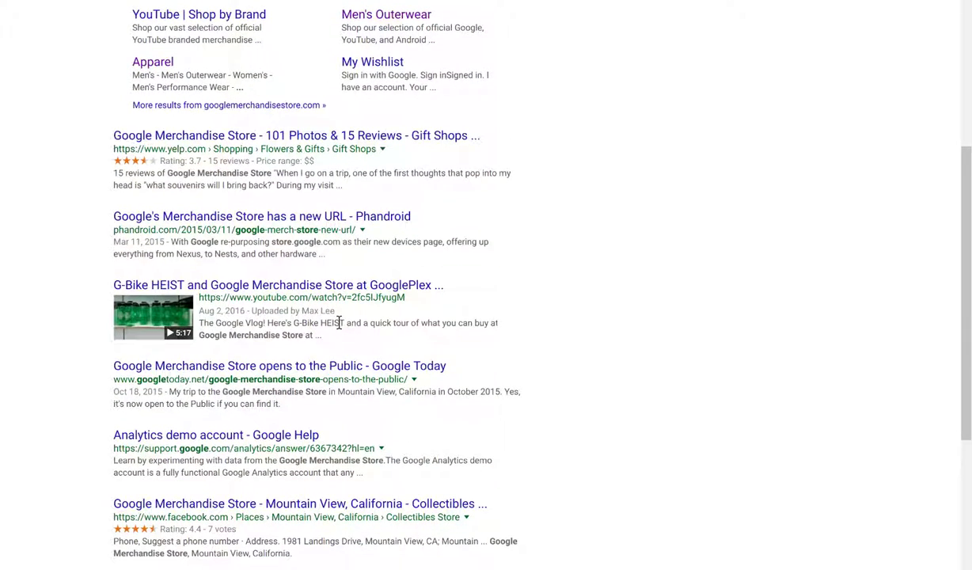
{"action": "scroll", "coordinate": [310, 405], "scroll_direction": "down", "scroll_amount": 1}
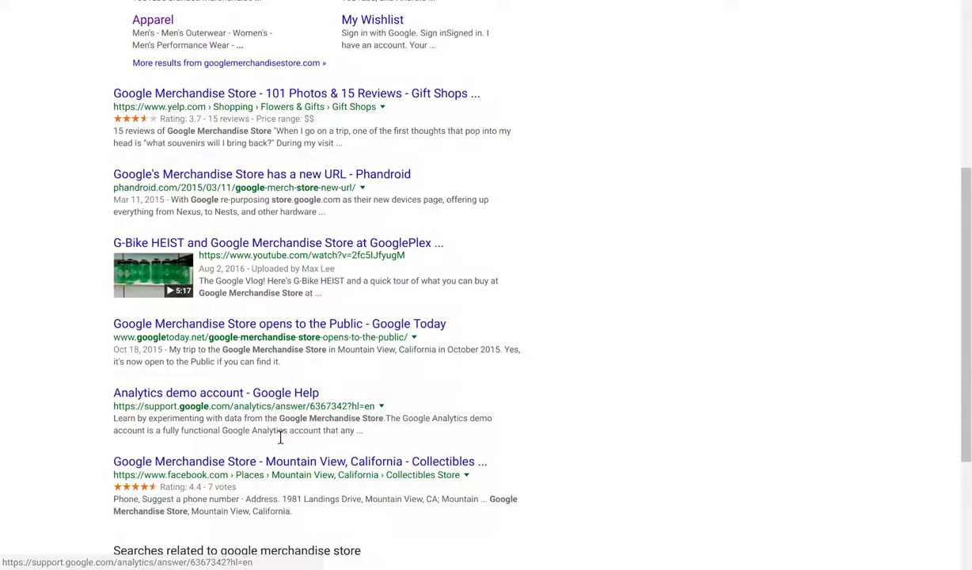
{"action": "scroll", "coordinate": [280, 436], "scroll_direction": "down", "scroll_amount": 1}
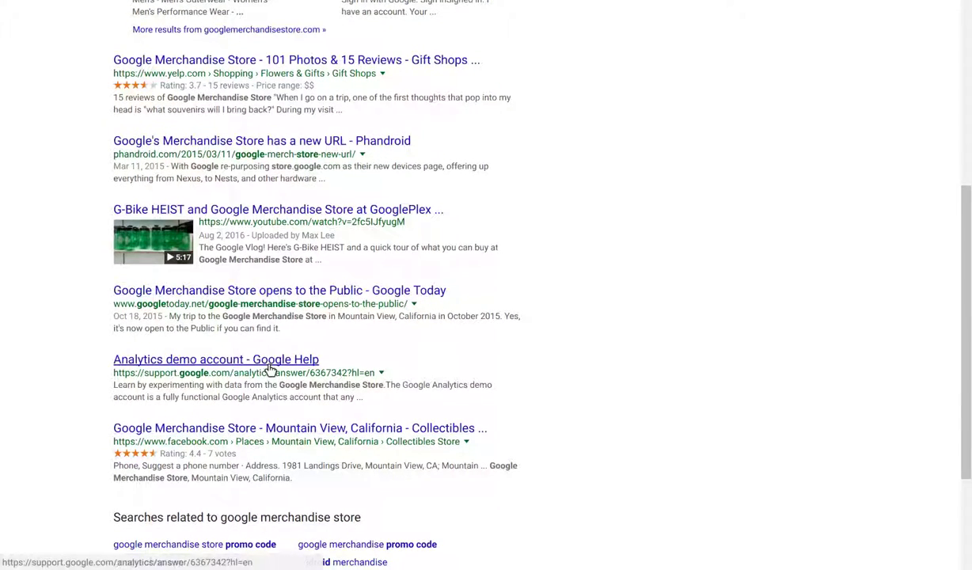
{"action": "scroll", "coordinate": [277, 368], "scroll_direction": "up", "scroll_amount": 3}
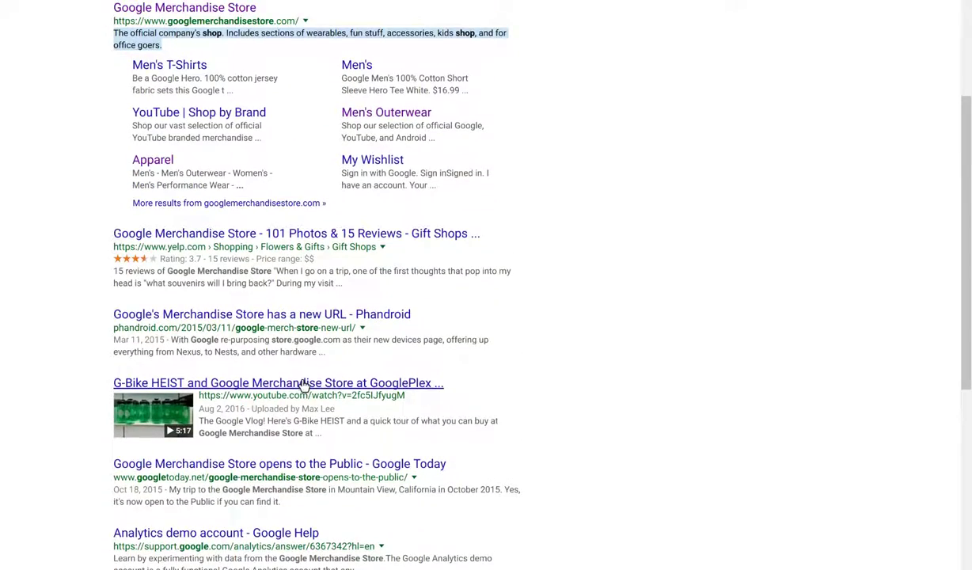
{"action": "scroll", "coordinate": [285, 364], "scroll_direction": "up", "scroll_amount": 3}
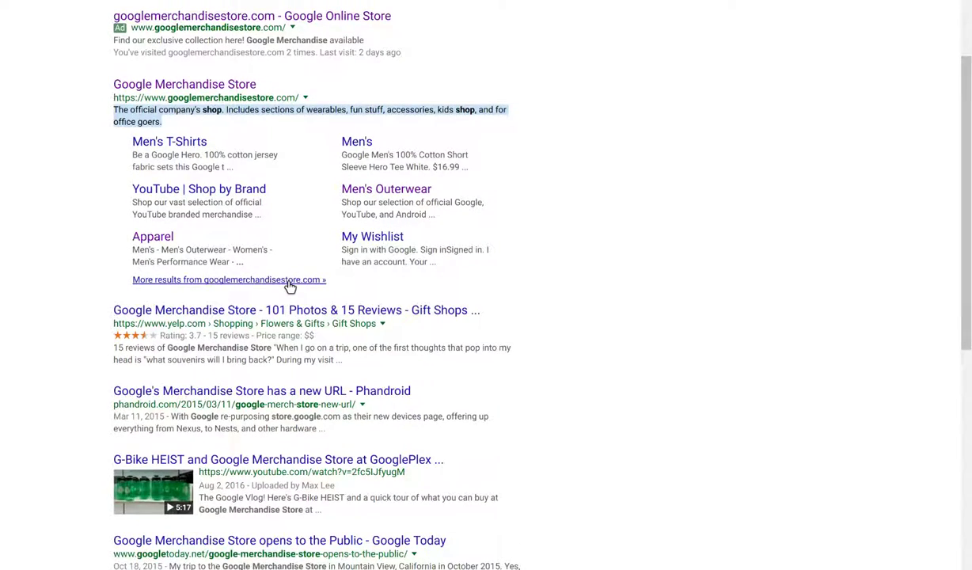
{"action": "scroll", "coordinate": [285, 286], "scroll_direction": "up", "scroll_amount": 2}
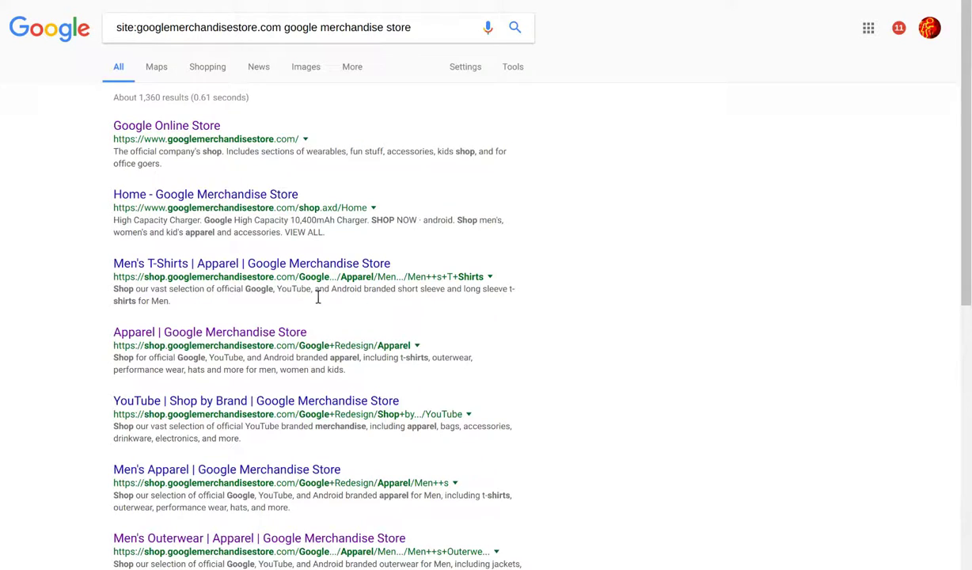
{"action": "scroll", "coordinate": [318, 297], "scroll_direction": "down", "scroll_amount": 5}
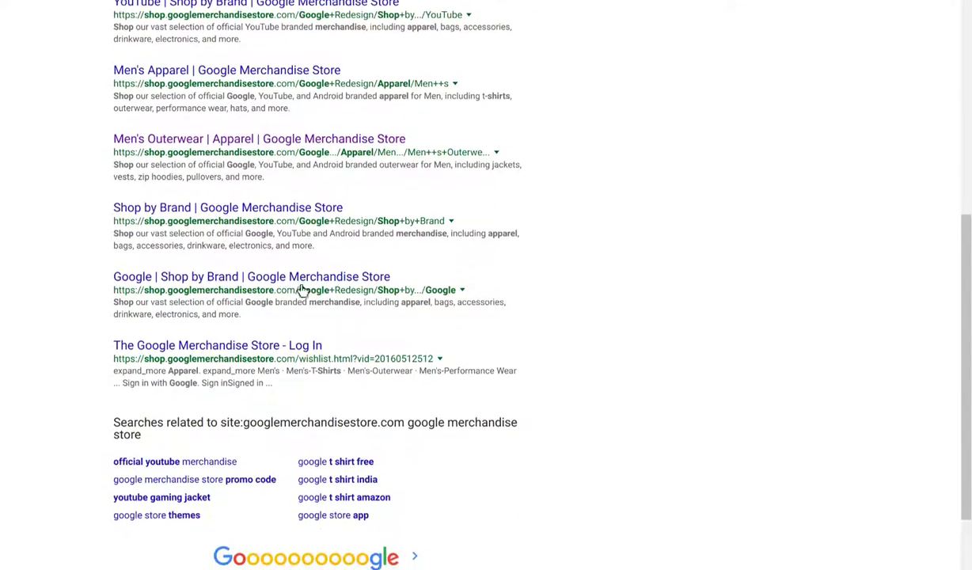
{"action": "scroll", "coordinate": [313, 295], "scroll_direction": "down", "scroll_amount": 1}
{"action": "scroll", "coordinate": [336, 392], "scroll_direction": "up", "scroll_amount": 6}
{"action": "key", "text": "alt+Left"}
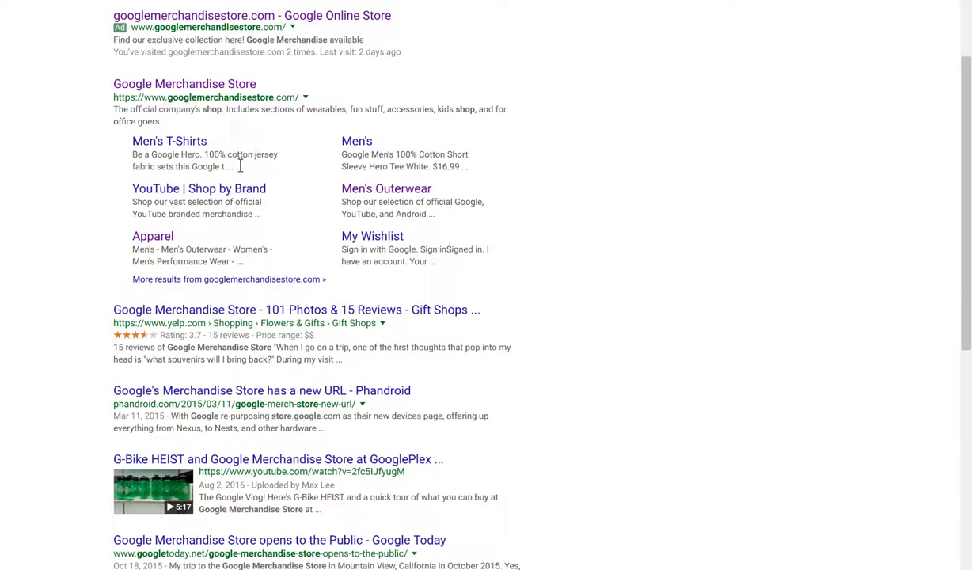
{"action": "left_click", "coordinate": [224, 95]}
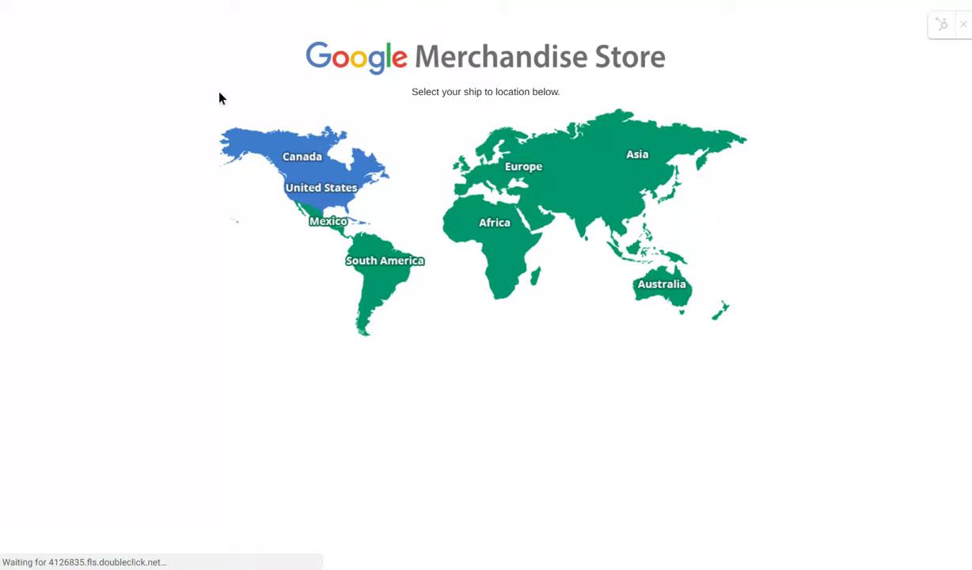
- Choose United States as the ship-to location and scroll through the store's home page
{"action": "left_click", "coordinate": [331, 194]}
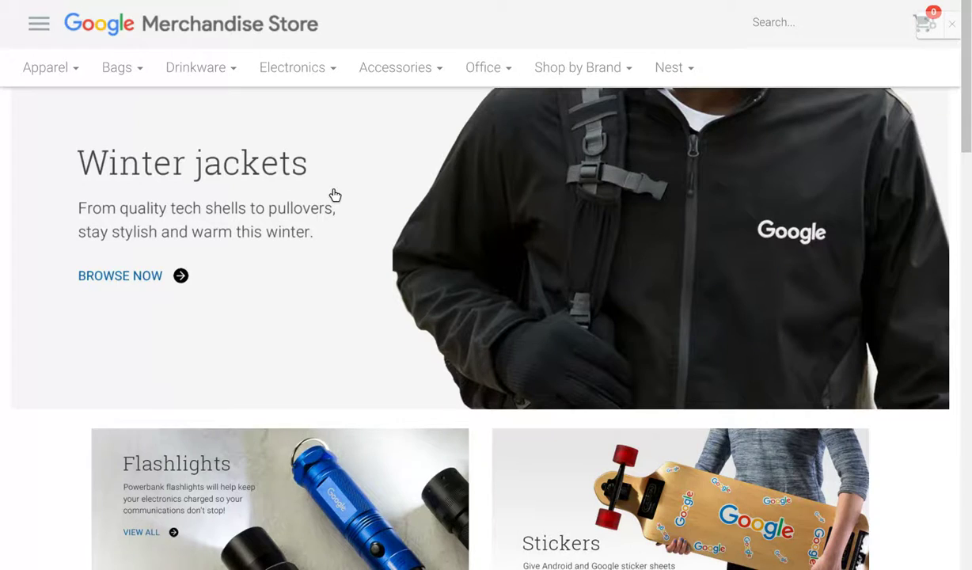
{"action": "scroll", "coordinate": [335, 194], "scroll_direction": "down", "scroll_amount": 2}
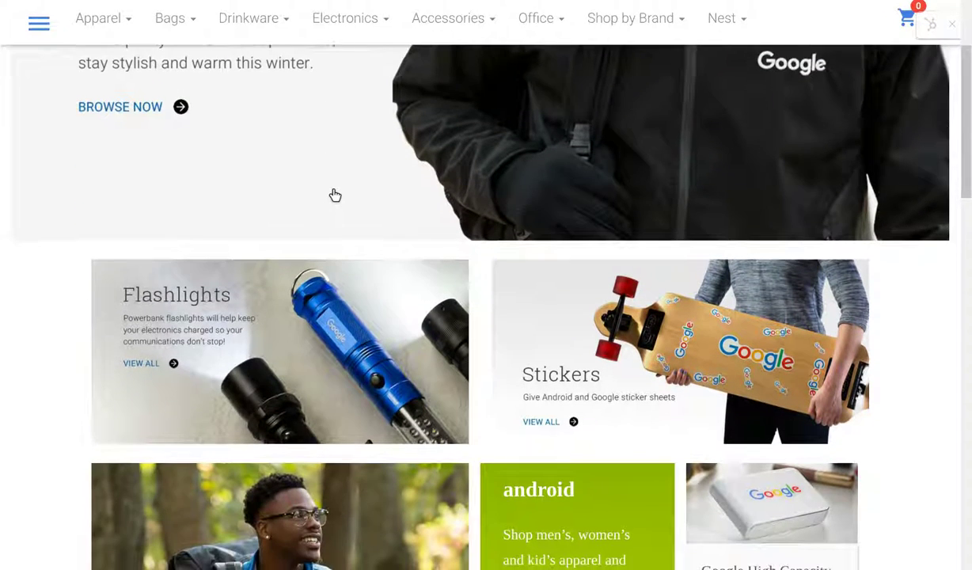
{"action": "scroll", "coordinate": [334, 195], "scroll_direction": "down", "scroll_amount": 1}
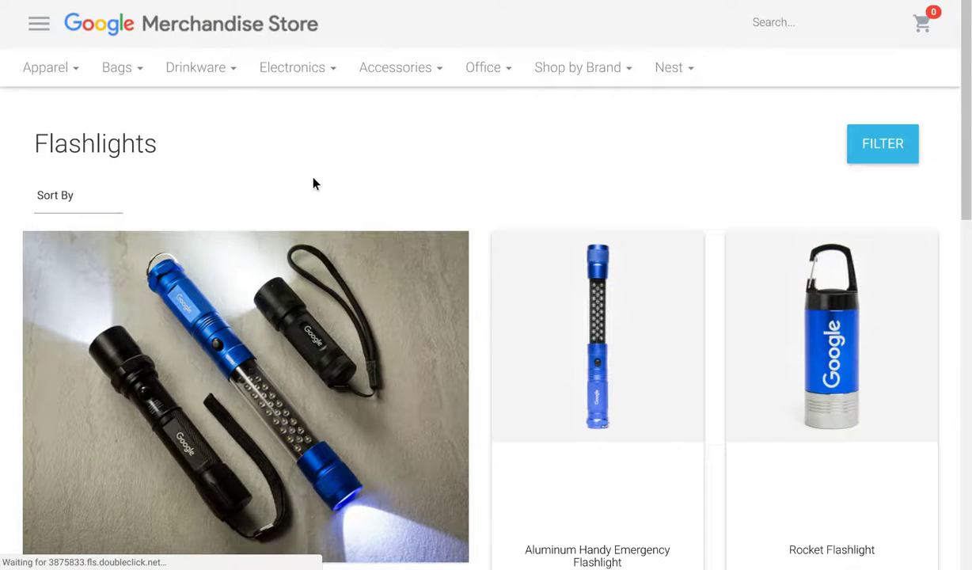
{"action": "scroll", "coordinate": [358, 253], "scroll_direction": "down", "scroll_amount": 3}
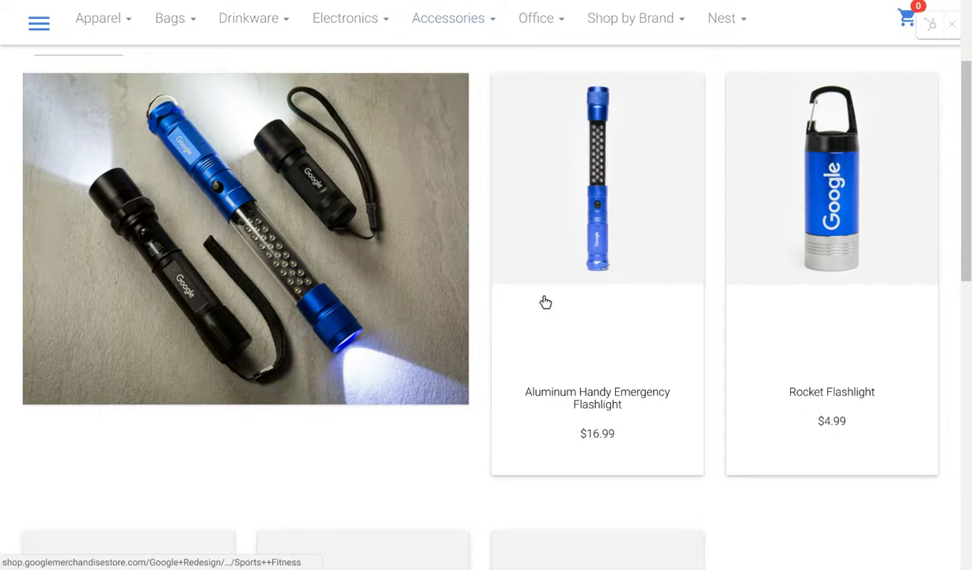
{"action": "scroll", "coordinate": [672, 308], "scroll_direction": "up", "scroll_amount": 2}
- Open the Electronics product category from the top menu
{"action": "mouse_move", "coordinate": [625, 77]}
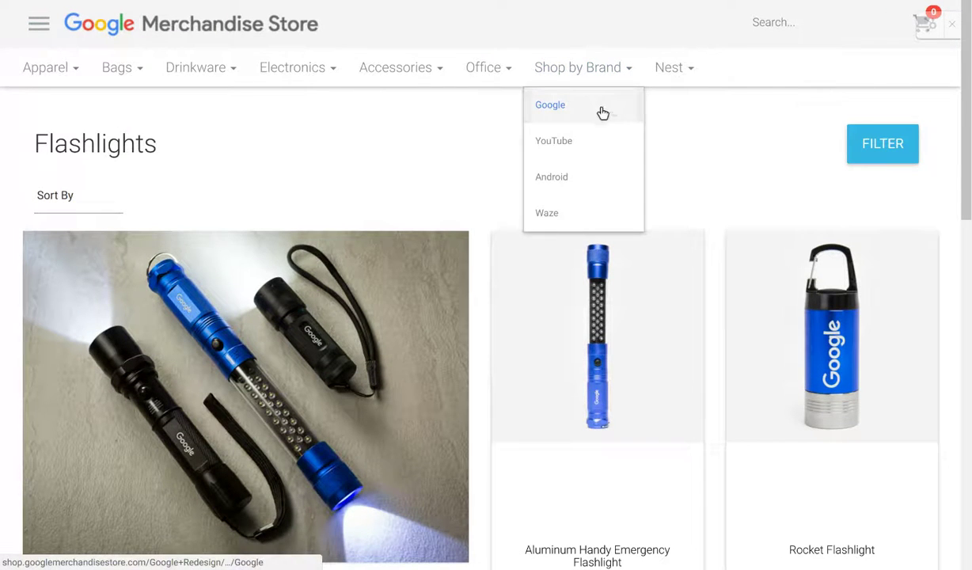
{"action": "mouse_move", "coordinate": [686, 70]}
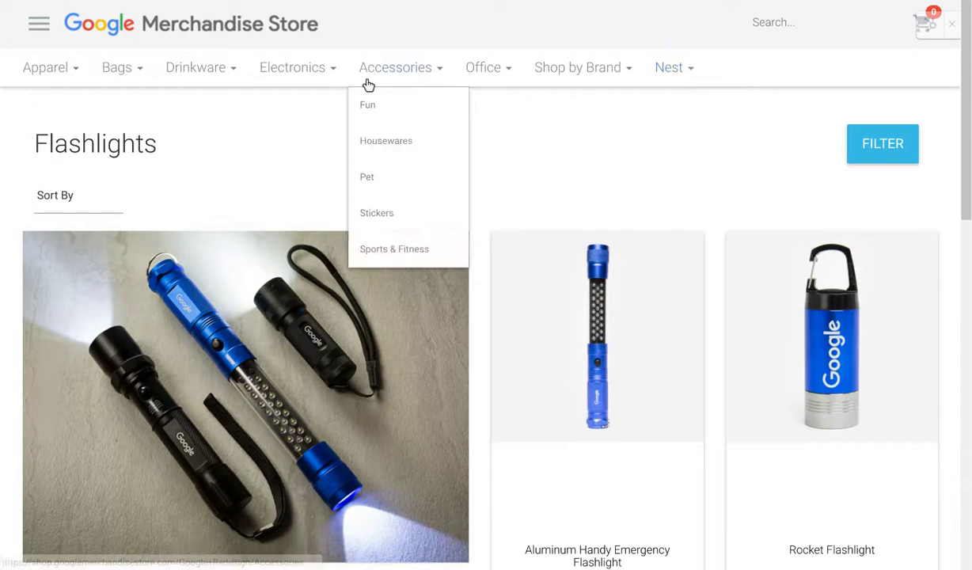
{"action": "mouse_move", "coordinate": [309, 74]}
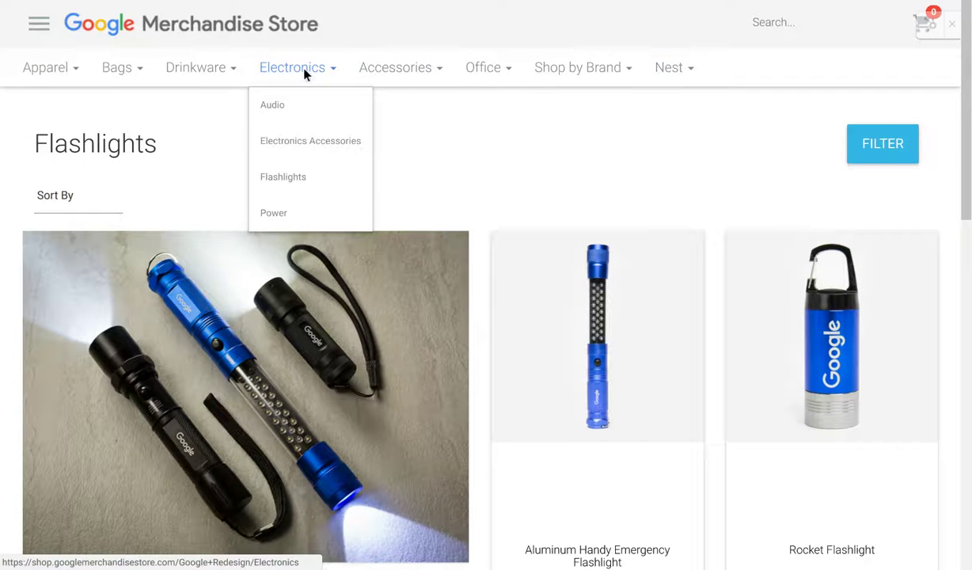
{"action": "left_click", "coordinate": [304, 74]}
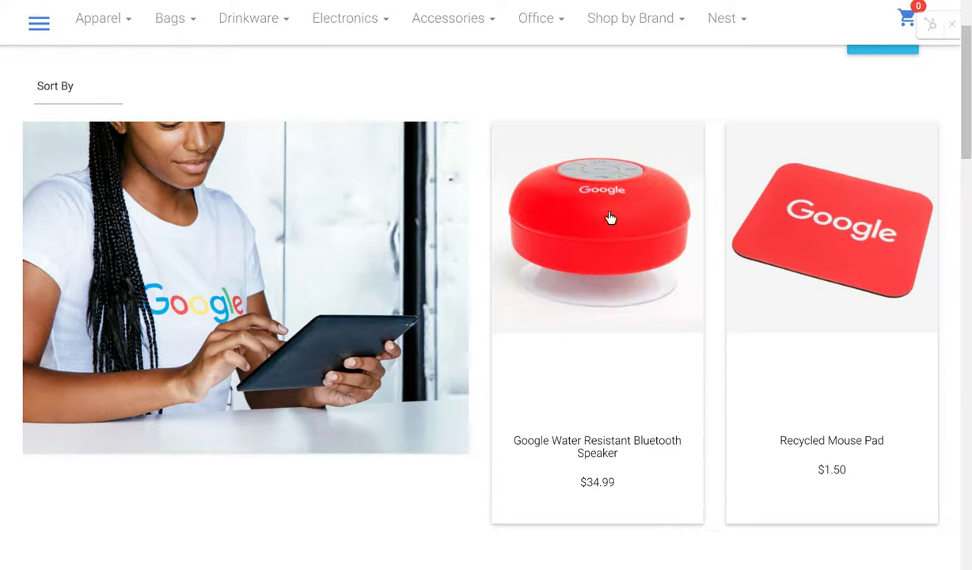
- Scroll down through the Electronics product grid
{"action": "scroll", "coordinate": [673, 352], "scroll_direction": "down", "scroll_amount": 3}
{"action": "scroll", "coordinate": [674, 351], "scroll_direction": "down", "scroll_amount": 5}
{"action": "scroll", "coordinate": [674, 351], "scroll_direction": "down", "scroll_amount": 5}
{"action": "scroll", "coordinate": [674, 351], "scroll_direction": "down", "scroll_amount": 2}
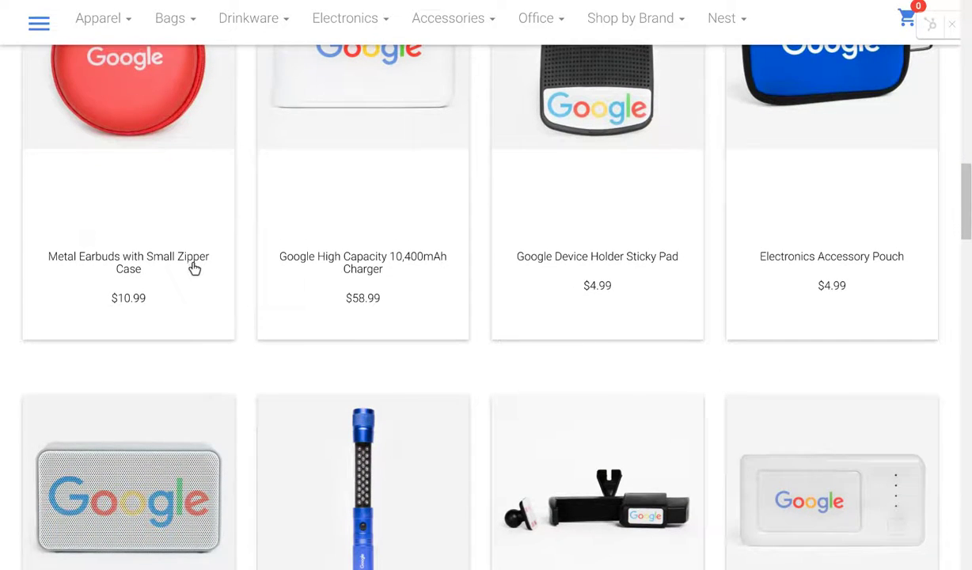
{"action": "scroll", "coordinate": [331, 354], "scroll_direction": "down", "scroll_amount": 2}
{"action": "scroll", "coordinate": [333, 354], "scroll_direction": "down", "scroll_amount": 1}
{"action": "scroll", "coordinate": [579, 329], "scroll_direction": "down", "scroll_amount": 1}
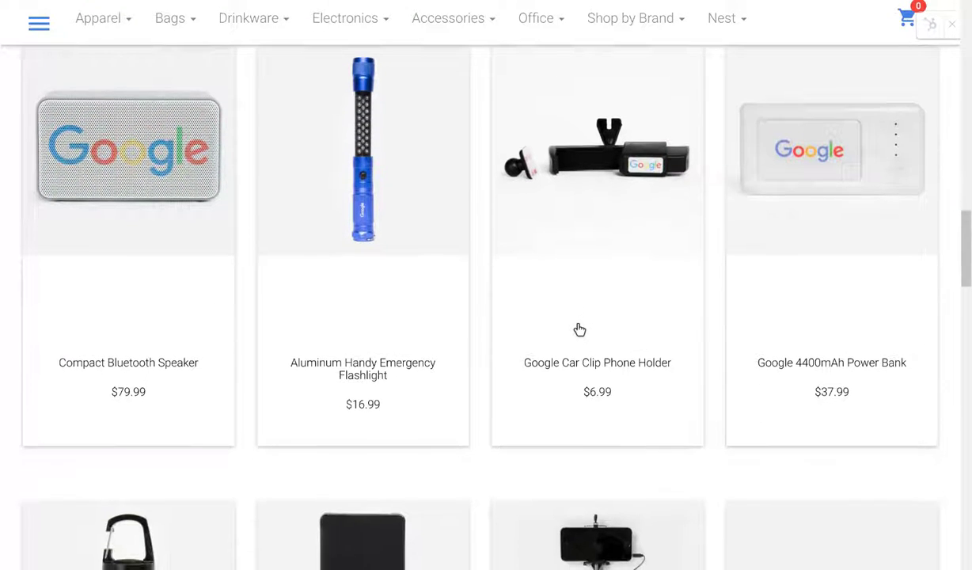
{"action": "scroll", "coordinate": [579, 329], "scroll_direction": "down", "scroll_amount": 1}
{"action": "scroll", "coordinate": [579, 329], "scroll_direction": "down", "scroll_amount": 3}
- Highlight the Compact Selfie Stick name and reveal the Google Power Bank's details
{"action": "scroll", "coordinate": [580, 329], "scroll_direction": "down", "scroll_amount": 1}
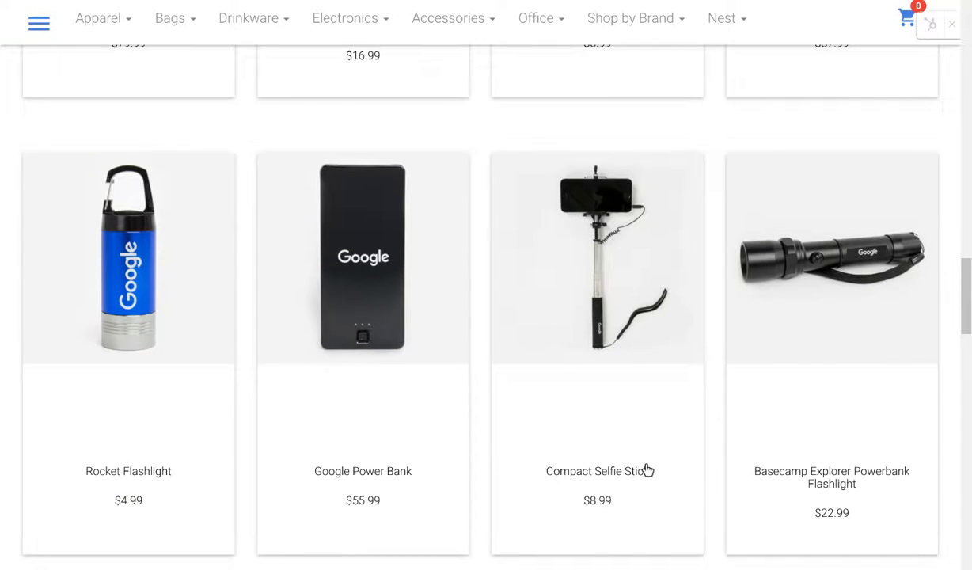
{"action": "left_click_drag", "start_coordinate": [666, 481], "coordinate": [558, 480]}
{"action": "scroll", "coordinate": [558, 479], "scroll_direction": "down", "scroll_amount": 1}
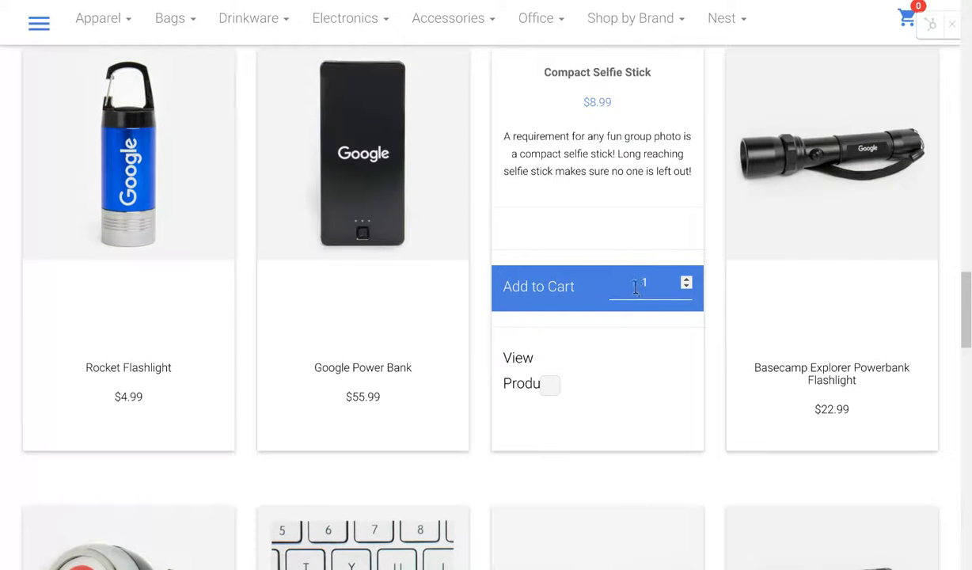
{"action": "left_click", "coordinate": [413, 375]}
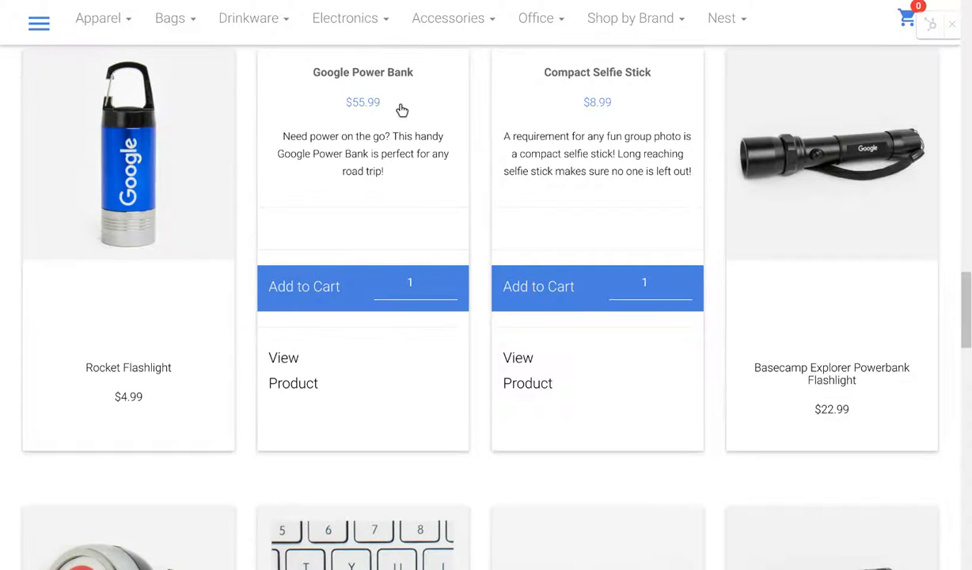
- Flip the Google Power Bank card back to its product picture
{"action": "scroll", "coordinate": [399, 108], "scroll_direction": "up", "scroll_amount": 3}
{"action": "scroll", "coordinate": [401, 127], "scroll_direction": "down", "scroll_amount": 2}
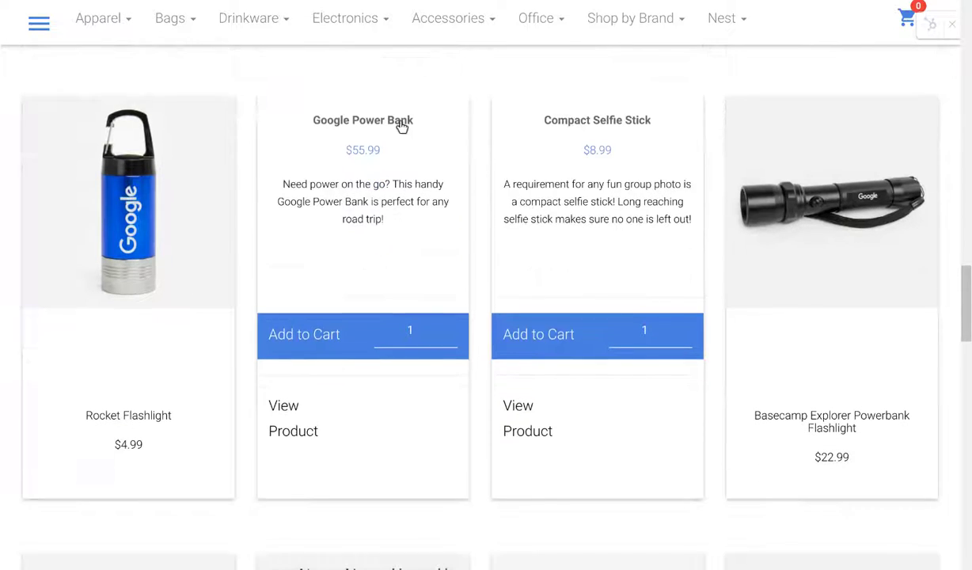
{"action": "left_click", "coordinate": [384, 217]}
- Look through the remaining electronics, including the Google Phone Sanitizer, then bring up the Accessories menu
{"action": "scroll", "coordinate": [437, 292], "scroll_direction": "down", "scroll_amount": 1}
{"action": "scroll", "coordinate": [438, 292], "scroll_direction": "down", "scroll_amount": 5}
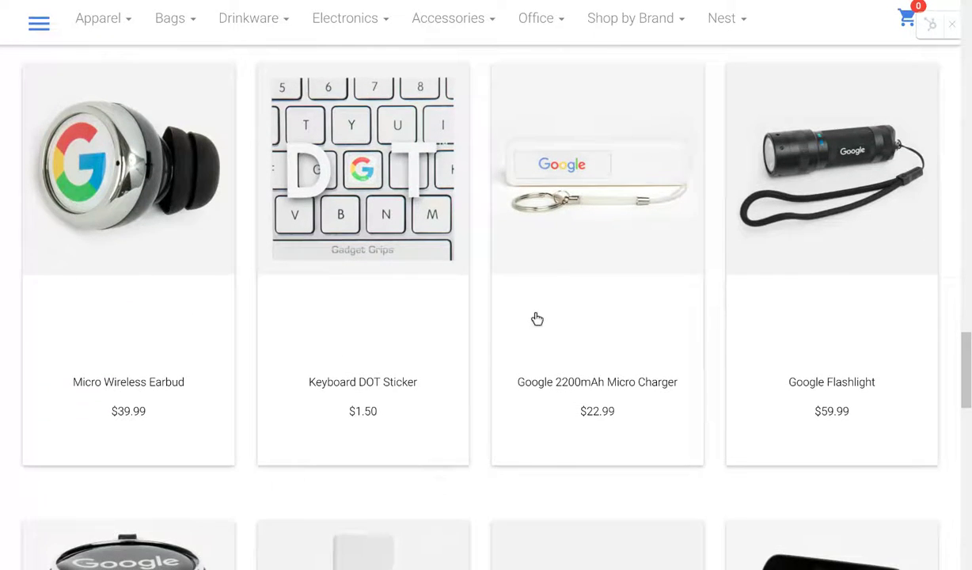
{"action": "scroll", "coordinate": [583, 356], "scroll_direction": "down", "scroll_amount": 2}
{"action": "scroll", "coordinate": [585, 366], "scroll_direction": "down", "scroll_amount": 3}
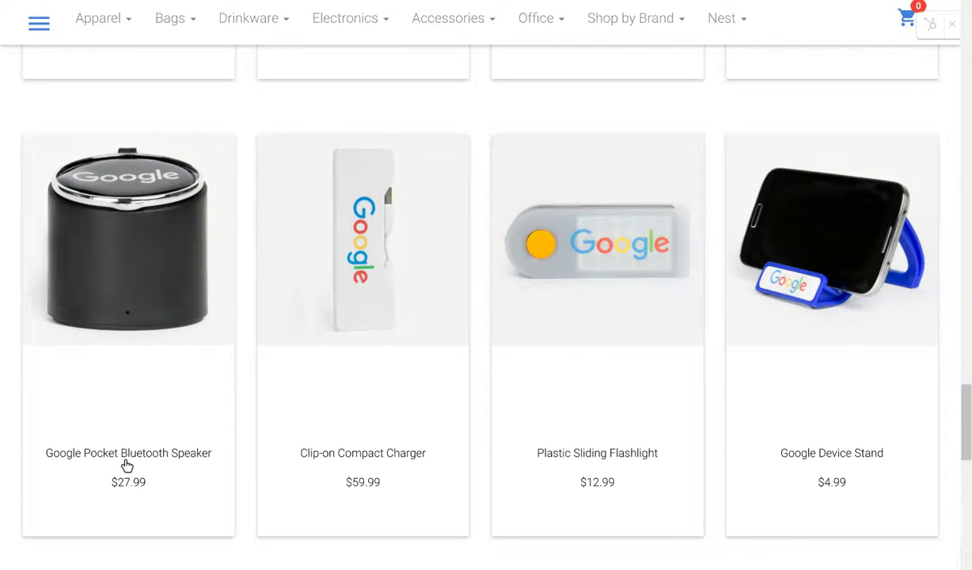
{"action": "scroll", "coordinate": [475, 455], "scroll_direction": "down", "scroll_amount": 3}
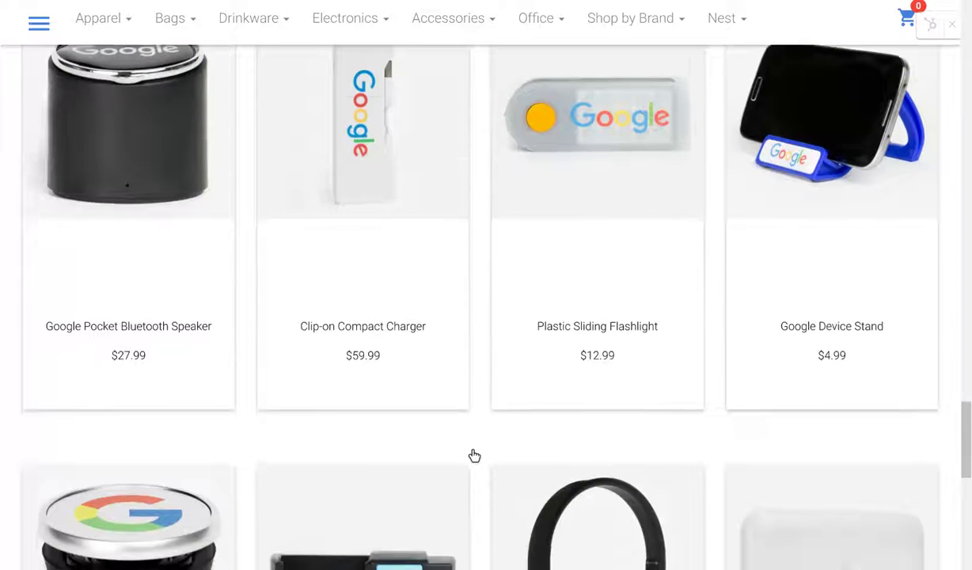
{"action": "scroll", "coordinate": [474, 455], "scroll_direction": "down", "scroll_amount": 5}
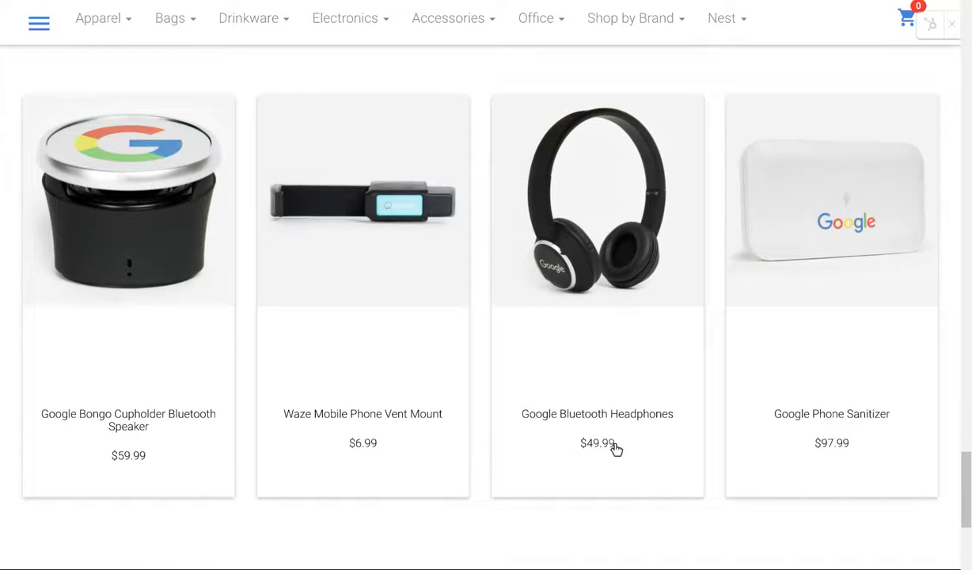
{"action": "scroll", "coordinate": [616, 449], "scroll_direction": "down", "scroll_amount": 1}
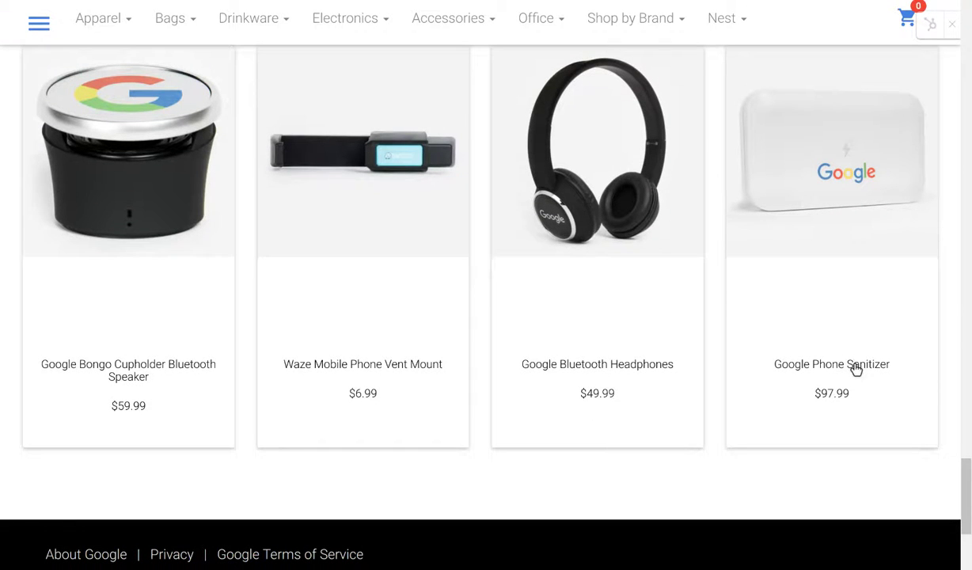
{"action": "mouse_move", "coordinate": [855, 369]}
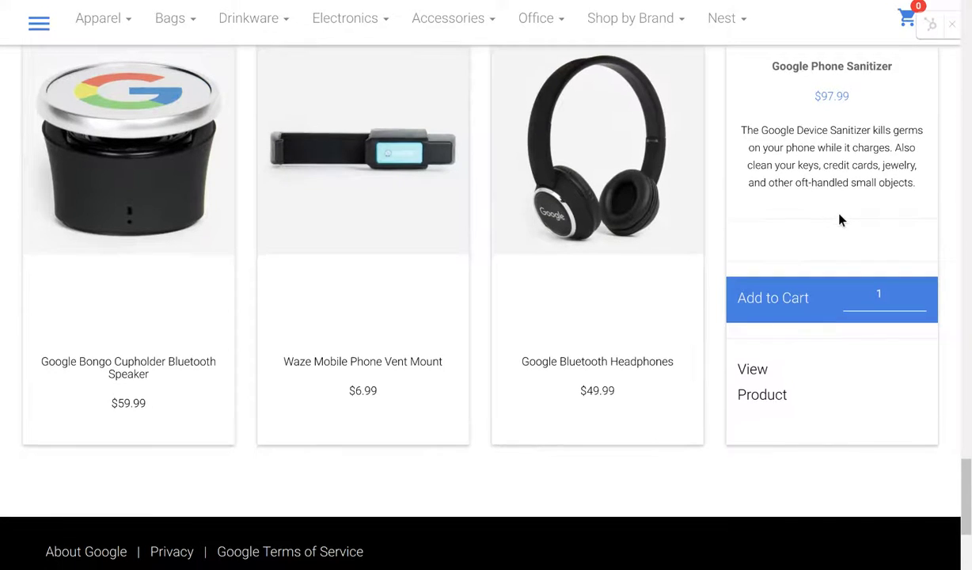
{"action": "scroll", "coordinate": [837, 209], "scroll_direction": "down", "scroll_amount": 1}
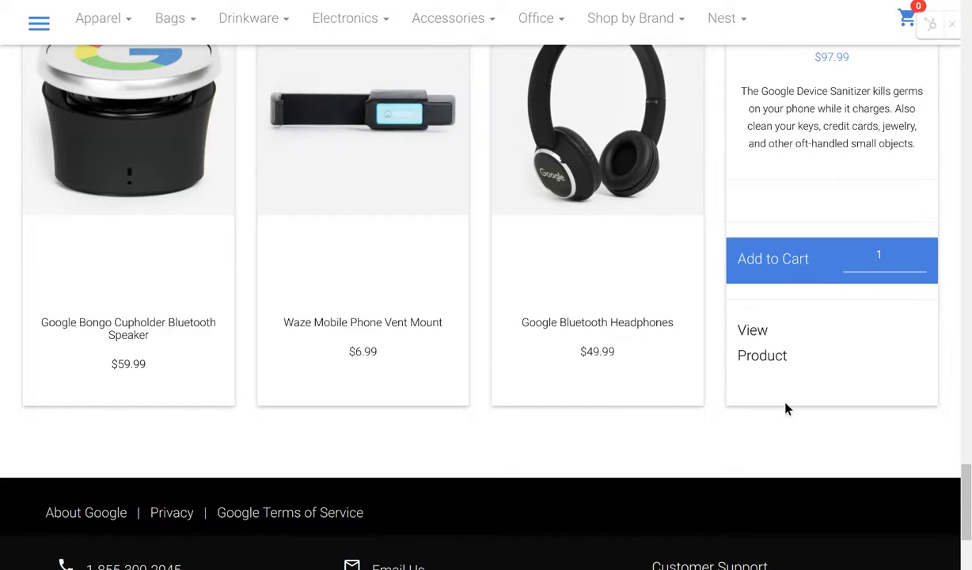
{"action": "mouse_move", "coordinate": [465, 31]}
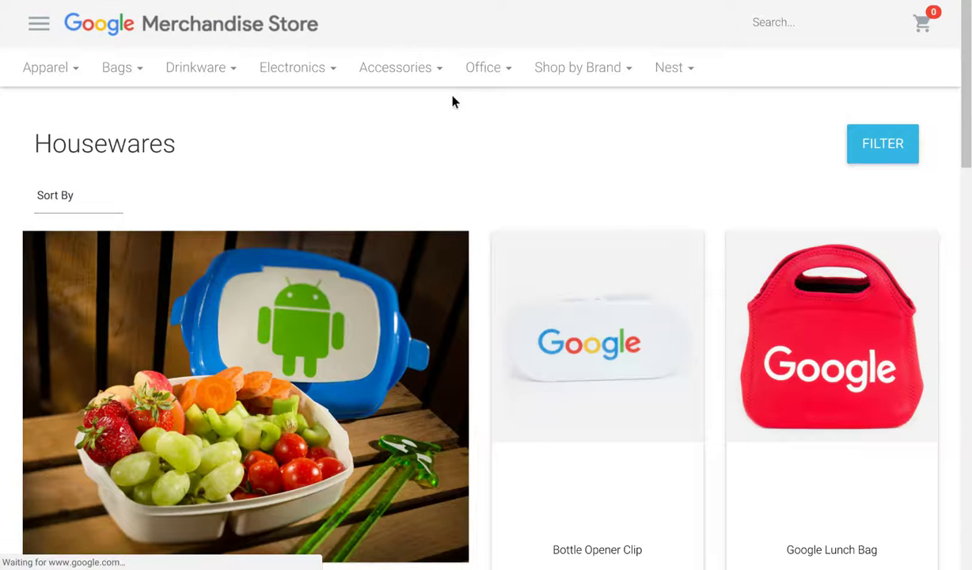
- Scroll through the Housewares products, then jump back to the top of the page
{"action": "scroll", "coordinate": [500, 234], "scroll_direction": "down", "scroll_amount": 1}
{"action": "scroll", "coordinate": [500, 234], "scroll_direction": "down", "scroll_amount": 1}
{"action": "scroll", "coordinate": [500, 231], "scroll_direction": "down", "scroll_amount": 2}
{"action": "scroll", "coordinate": [481, 243], "scroll_direction": "down", "scroll_amount": 1}
{"action": "scroll", "coordinate": [504, 282], "scroll_direction": "down", "scroll_amount": 4}
{"action": "scroll", "coordinate": [504, 282], "scroll_direction": "down", "scroll_amount": 5}
{"action": "key", "text": "Home"}
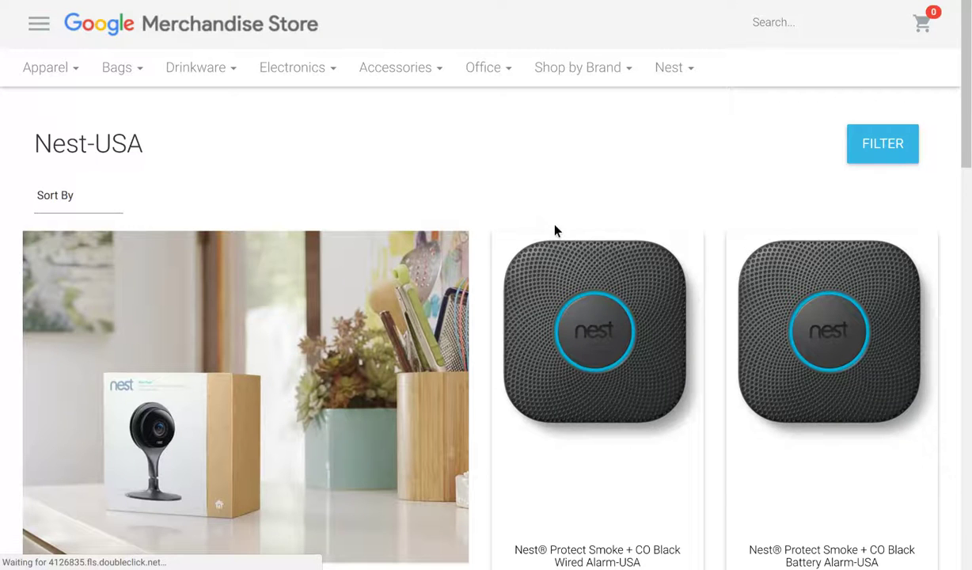
{"action": "scroll", "coordinate": [555, 229], "scroll_direction": "down", "scroll_amount": 1}
{"action": "scroll", "coordinate": [555, 230], "scroll_direction": "down", "scroll_amount": 2}
{"action": "scroll", "coordinate": [619, 342], "scroll_direction": "down", "scroll_amount": 1}
{"action": "scroll", "coordinate": [618, 342], "scroll_direction": "down", "scroll_amount": 3}
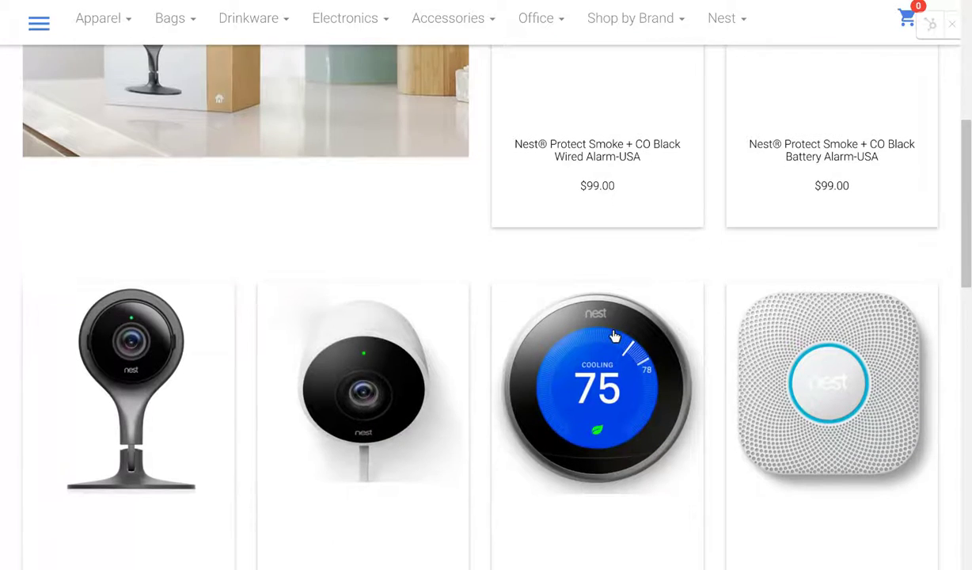
{"action": "scroll", "coordinate": [159, 419], "scroll_direction": "down", "scroll_amount": 2}
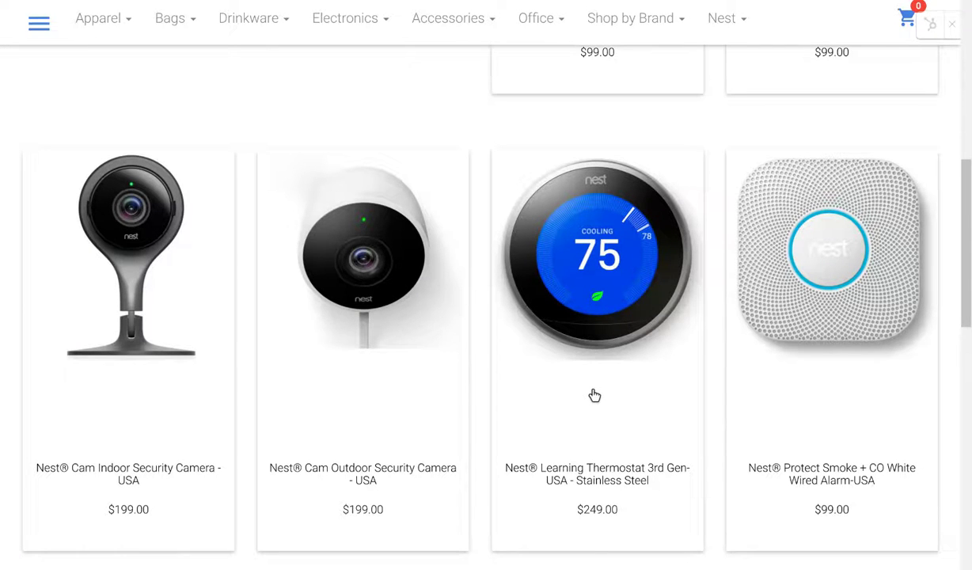
{"action": "scroll", "coordinate": [594, 395], "scroll_direction": "down", "scroll_amount": 1}
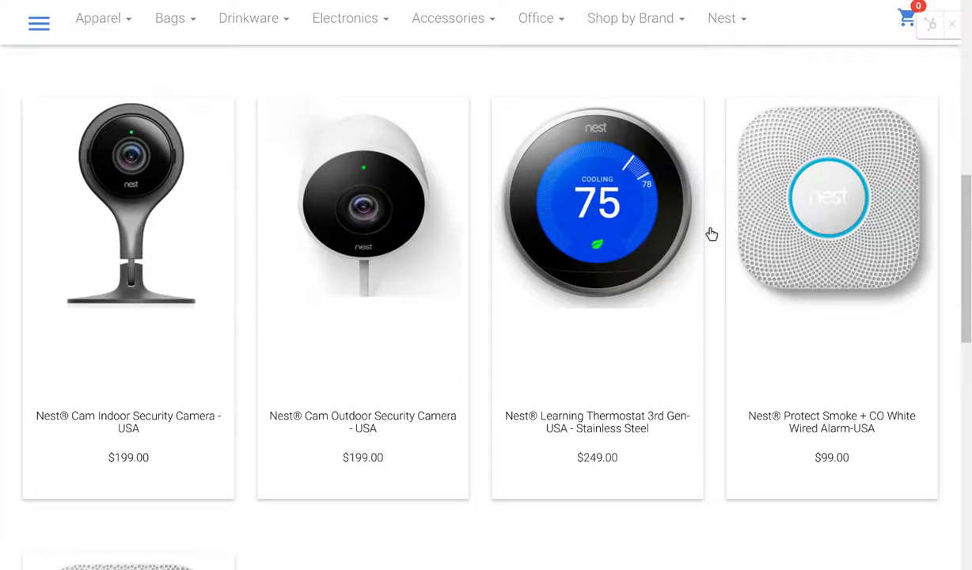
{"action": "scroll", "coordinate": [622, 287], "scroll_direction": "down", "scroll_amount": 3}
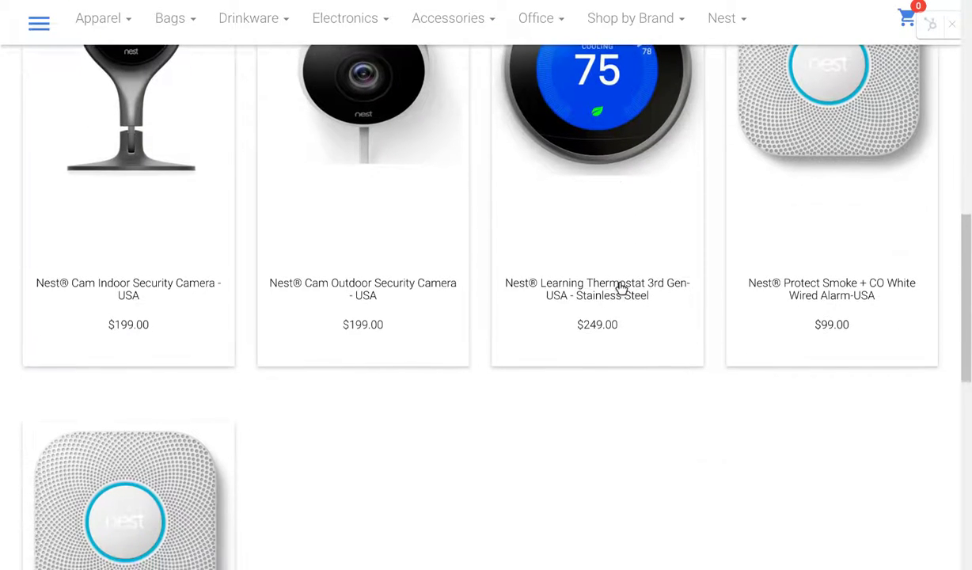
{"action": "scroll", "coordinate": [621, 288], "scroll_direction": "down", "scroll_amount": 3}
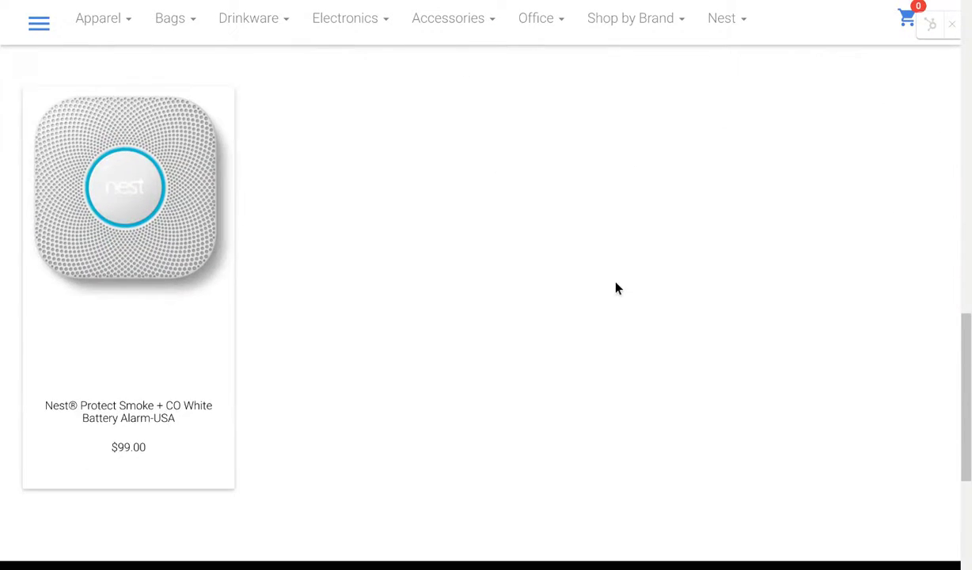
{"action": "scroll", "coordinate": [618, 288], "scroll_direction": "up", "scroll_amount": 5}
{"action": "scroll", "coordinate": [617, 288], "scroll_direction": "down", "scroll_amount": 3}
{"action": "scroll", "coordinate": [619, 288], "scroll_direction": "down", "scroll_amount": 2}
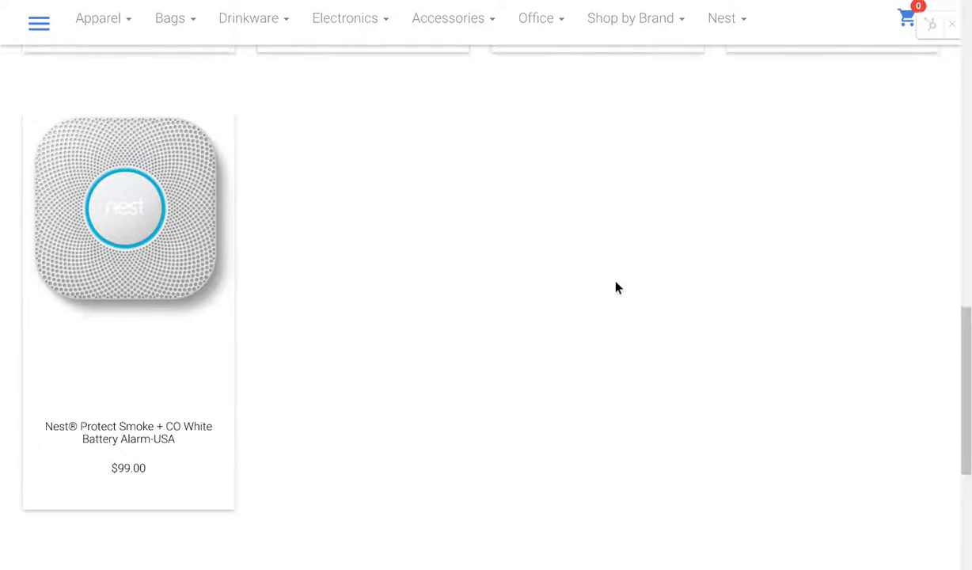
{"action": "scroll", "coordinate": [219, 377], "scroll_direction": "up", "scroll_amount": 10}
{"action": "scroll", "coordinate": [333, 360], "scroll_direction": "down", "scroll_amount": 1}
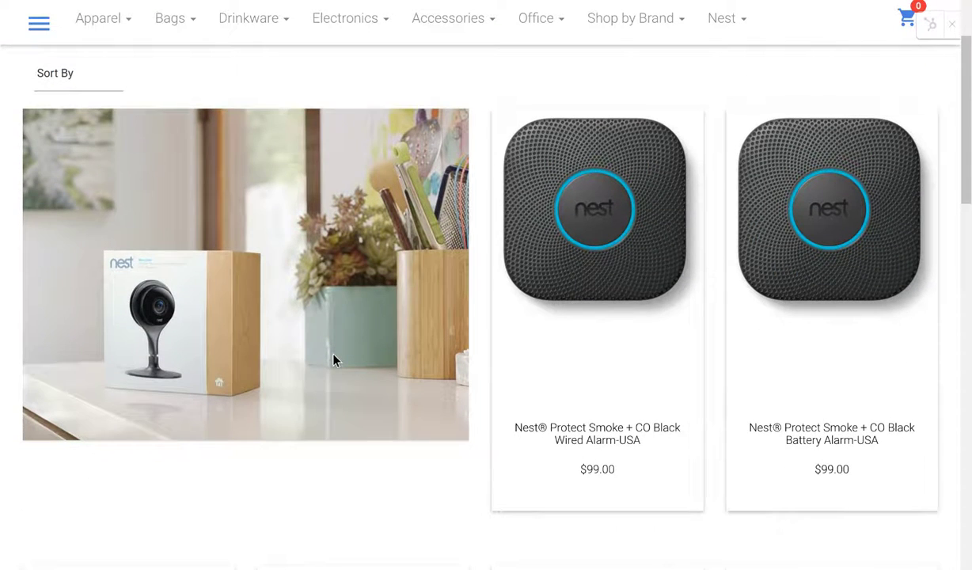
{"action": "scroll", "coordinate": [333, 360], "scroll_direction": "up", "scroll_amount": 3}
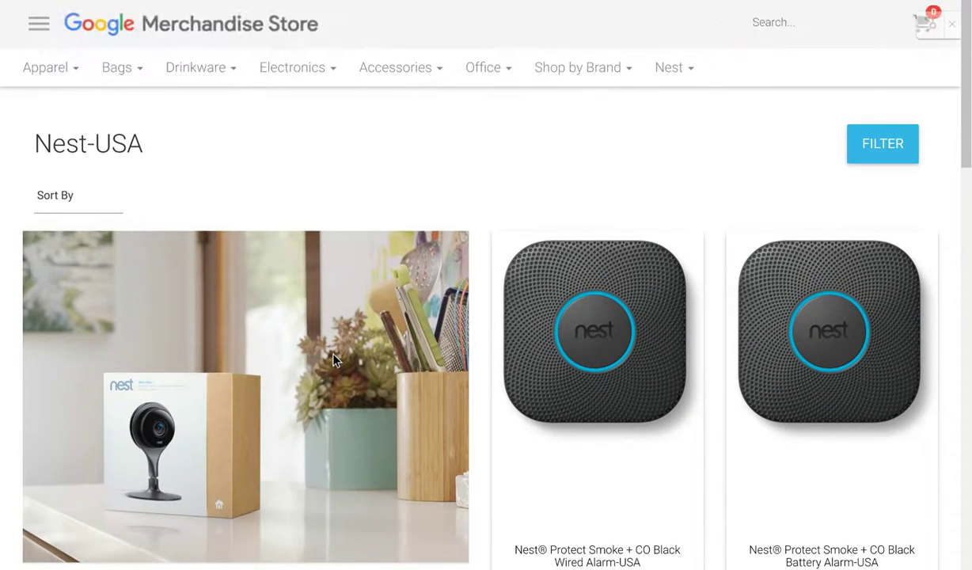
- Browse the Apparel, Bags, Drinkware and Accessories menus in the top navigation
{"action": "scroll", "coordinate": [333, 360], "scroll_direction": "down", "scroll_amount": 1}
{"action": "mouse_move", "coordinate": [55, 72]}
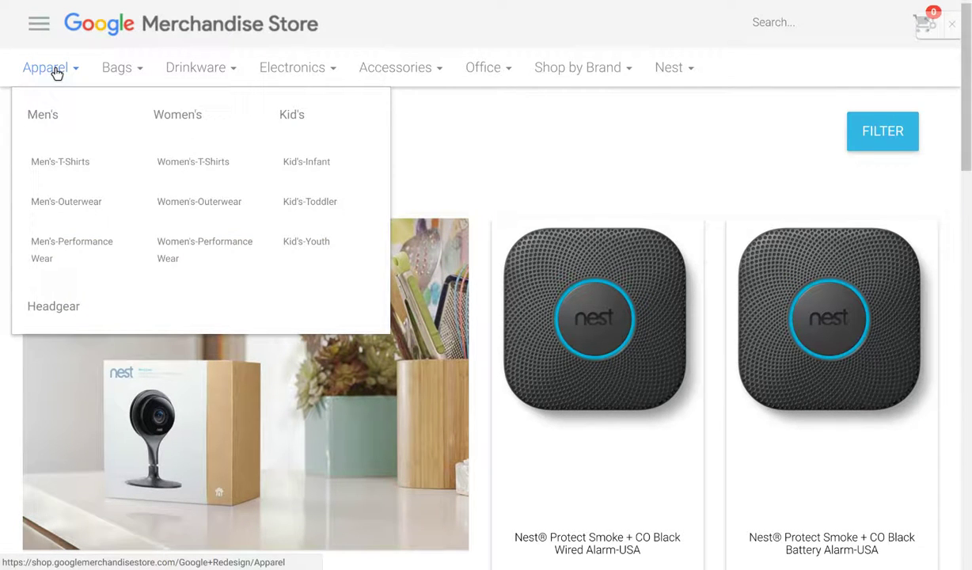
{"action": "mouse_move", "coordinate": [217, 79]}
{"action": "mouse_move", "coordinate": [402, 76]}
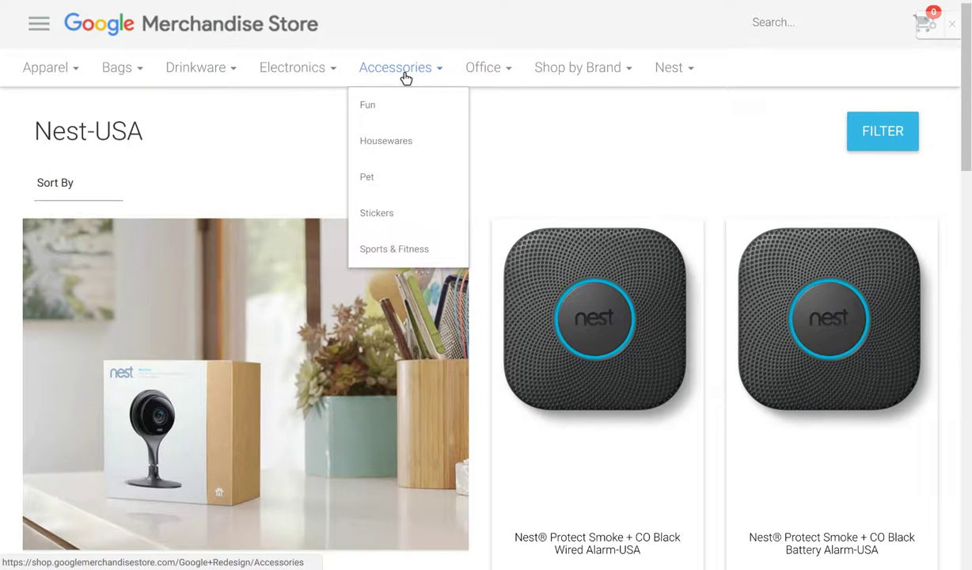
{"action": "mouse_move", "coordinate": [517, 71]}
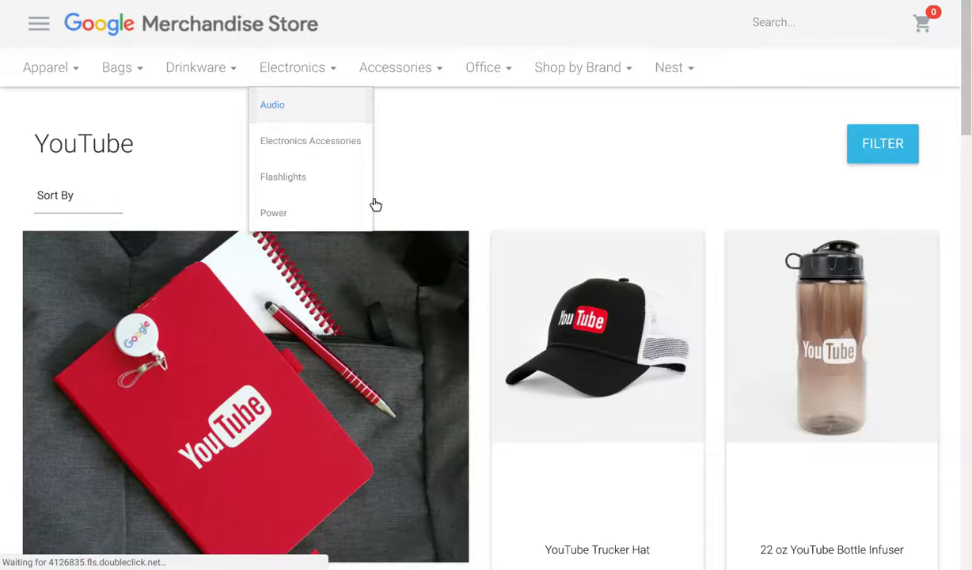
- Scroll the YouTube listing past caps and journals to the Hero Tee Black and Charcoal cards
{"action": "scroll", "coordinate": [440, 273], "scroll_direction": "down", "scroll_amount": 6}
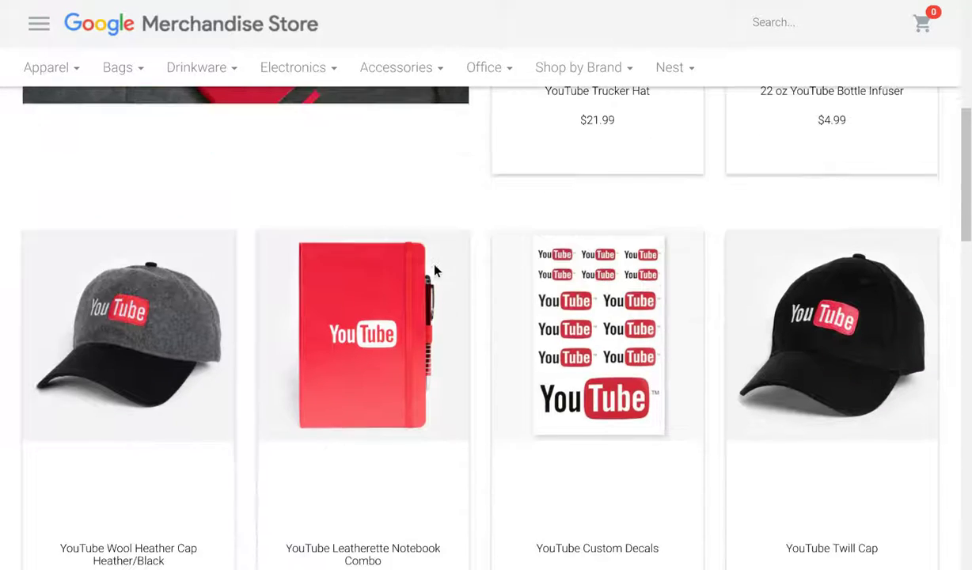
{"action": "scroll", "coordinate": [440, 272], "scroll_direction": "down", "scroll_amount": 7}
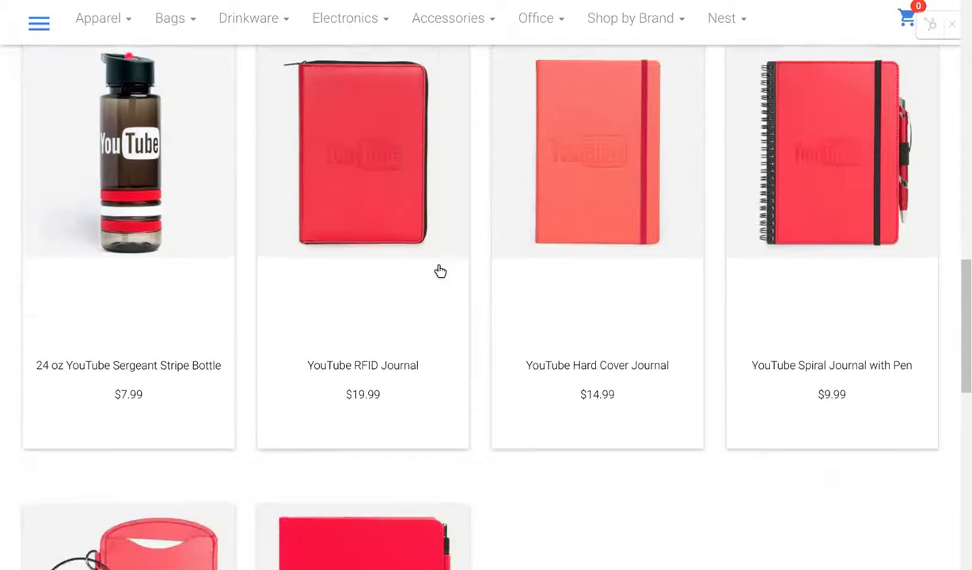
{"action": "scroll", "coordinate": [240, 309], "scroll_direction": "down", "scroll_amount": 4}
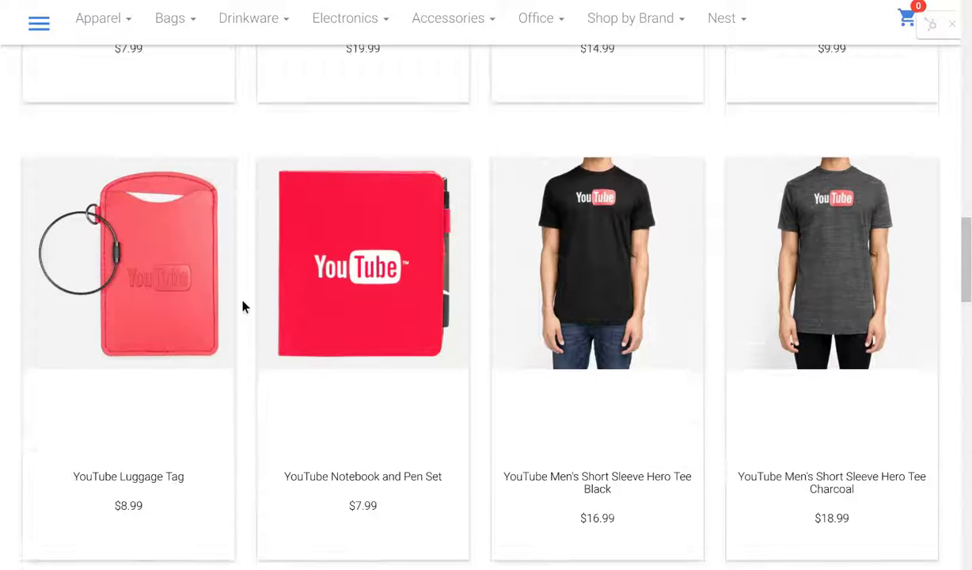
{"action": "scroll", "coordinate": [243, 307], "scroll_direction": "down", "scroll_amount": 1}
{"action": "scroll", "coordinate": [564, 202], "scroll_direction": "up", "scroll_amount": 1}
{"action": "scroll", "coordinate": [595, 219], "scroll_direction": "down", "scroll_amount": 4}
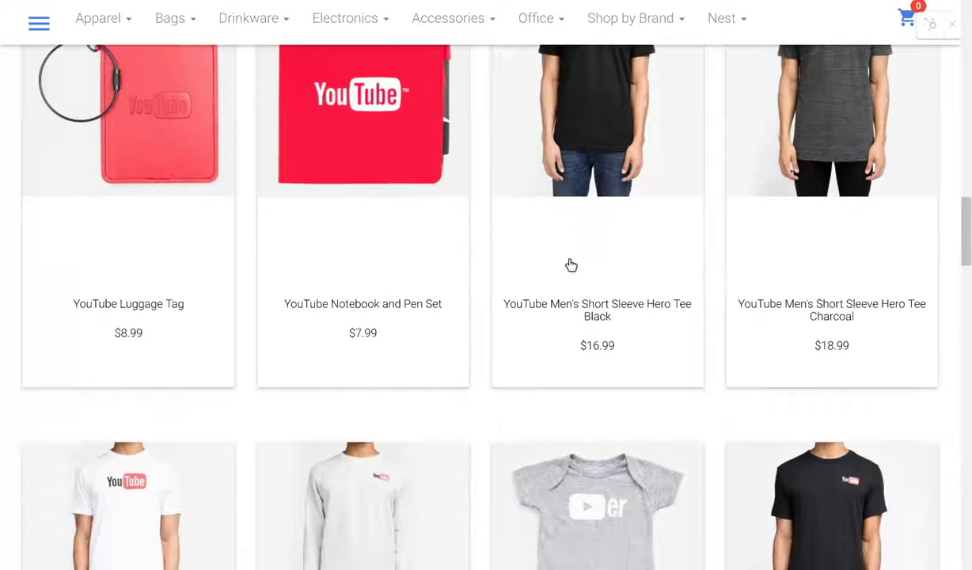
{"action": "scroll", "coordinate": [570, 264], "scroll_direction": "down", "scroll_amount": 1}
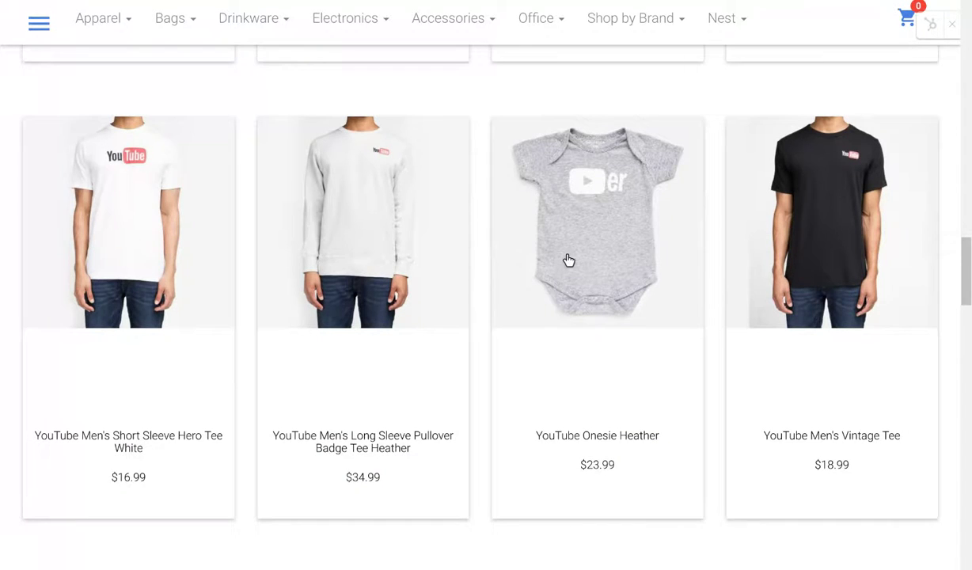
{"action": "scroll", "coordinate": [568, 260], "scroll_direction": "up", "scroll_amount": 2}
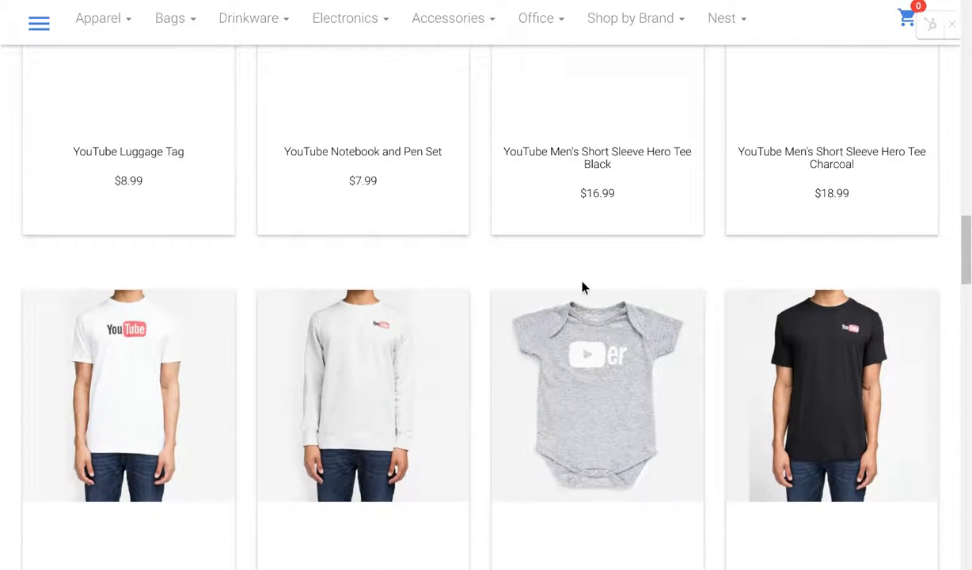
{"action": "scroll", "coordinate": [581, 287], "scroll_direction": "up", "scroll_amount": 3}
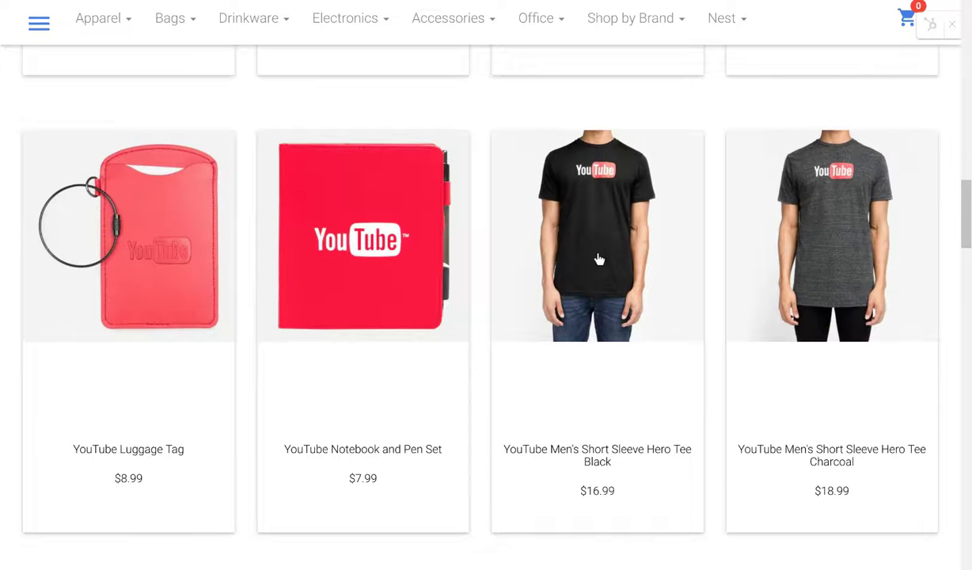
- Choose size 2XL for the YouTube Men's Short Sleeve Hero Tee Black
{"action": "mouse_move", "coordinate": [599, 260]}
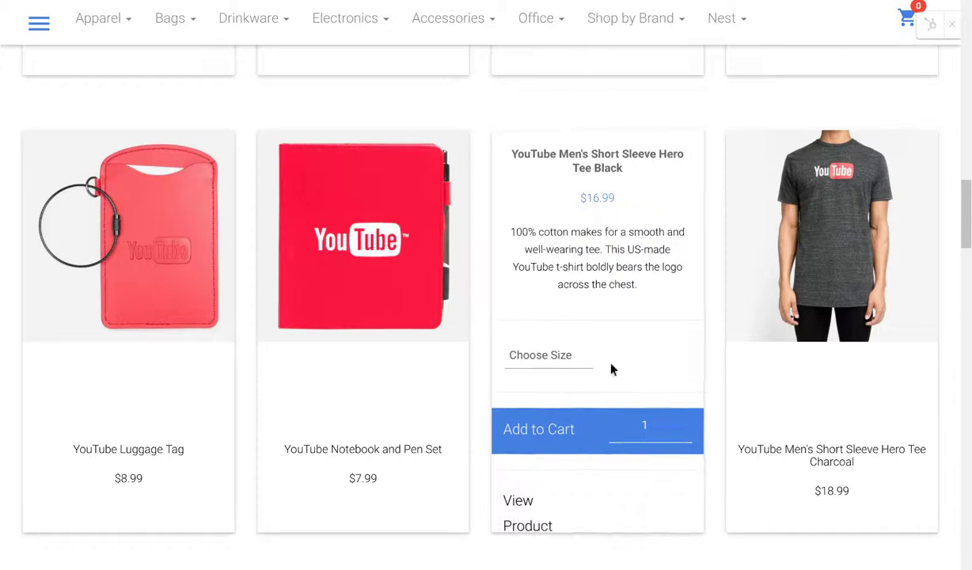
{"action": "scroll", "coordinate": [616, 385], "scroll_direction": "down", "scroll_amount": 1}
{"action": "left_click", "coordinate": [561, 307]}
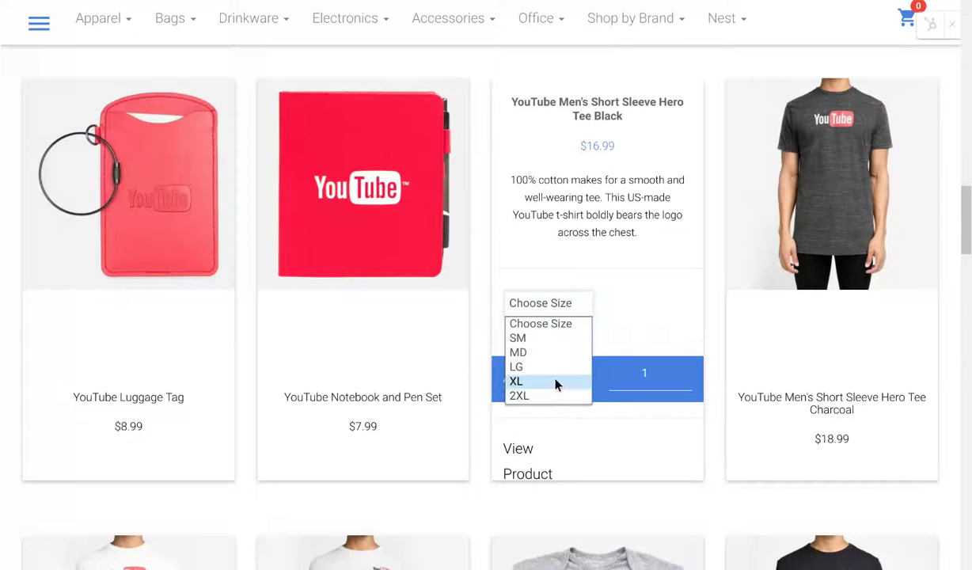
{"action": "left_click", "coordinate": [557, 398]}
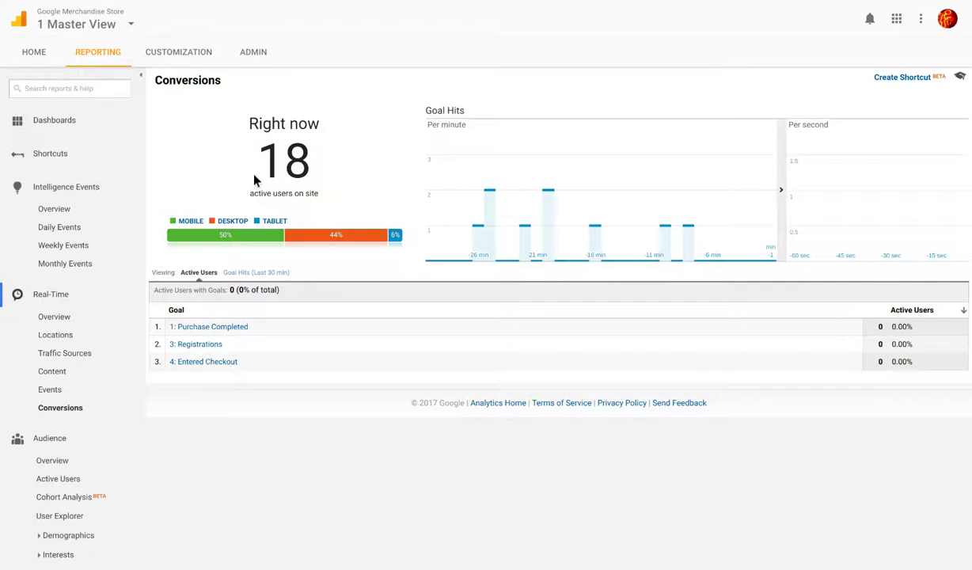
- Highlight the active users count, then filter the report to the '4: Entered Checkout' goal
{"action": "left_click_drag", "start_coordinate": [254, 180], "coordinate": [311, 171]}
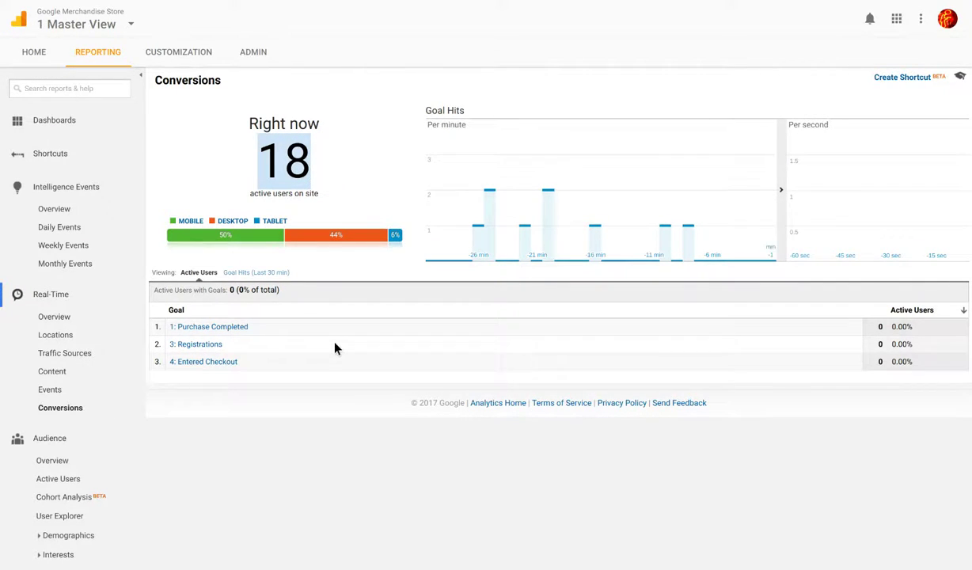
{"action": "left_click", "coordinate": [245, 368]}
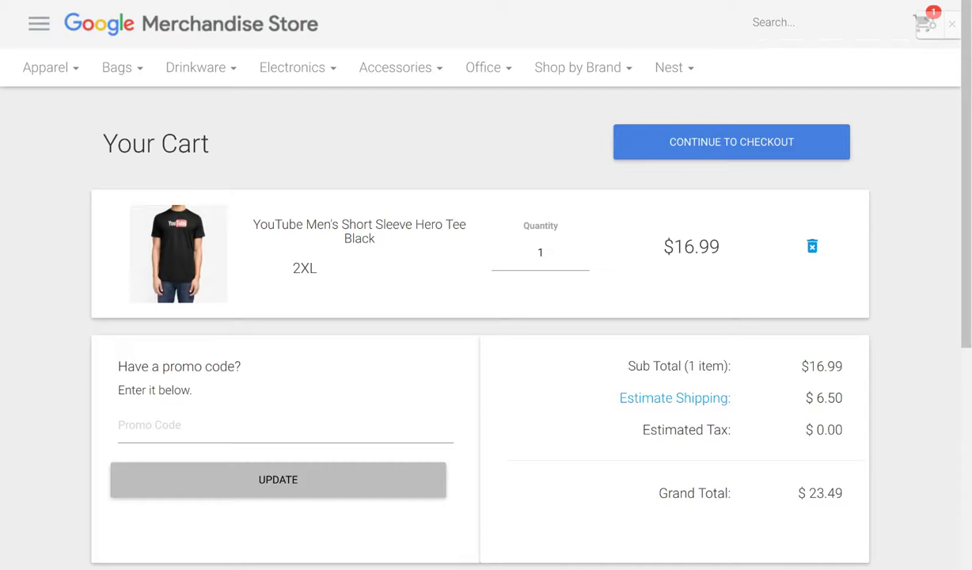
- Proceed from the Your Cart page to checkout
{"action": "left_click", "coordinate": [676, 158]}
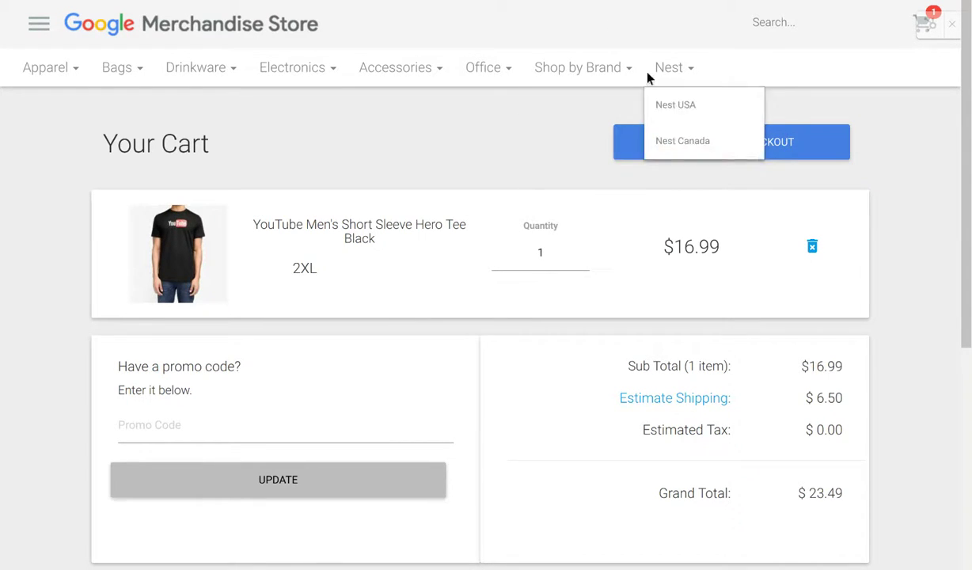
{"action": "left_click", "coordinate": [773, 150]}
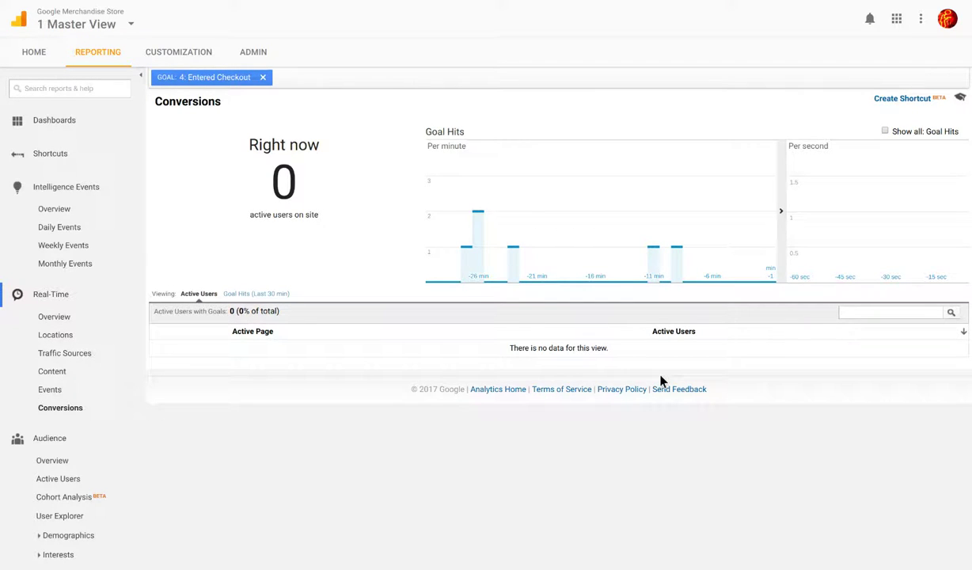
- Remove the 'GOAL: 4: Entered Checkout' filter from the real-time Conversions report
{"action": "left_click", "coordinate": [263, 77]}
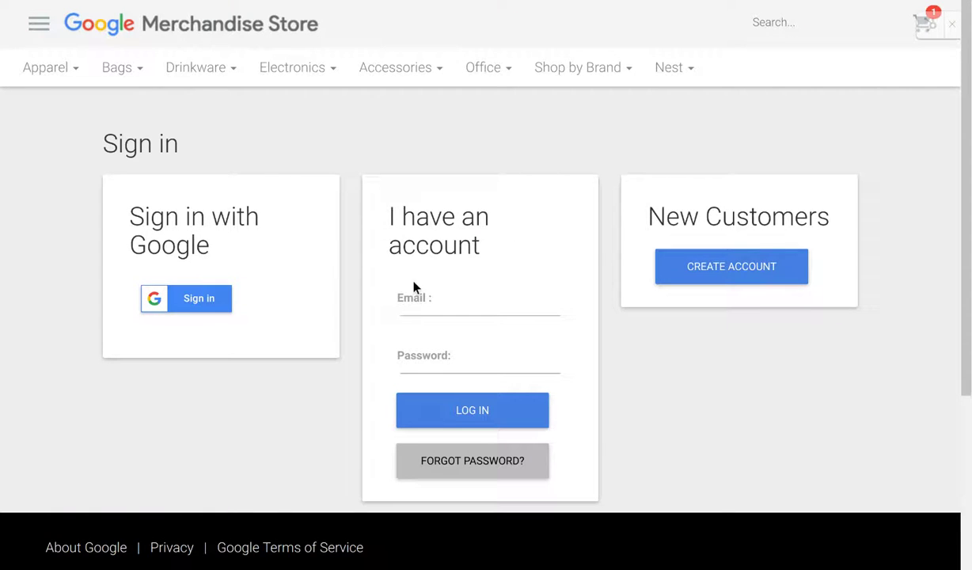
- Sign in to the store with a Google account and allow access to basic profile info
{"action": "scroll", "coordinate": [413, 287], "scroll_direction": "down", "scroll_amount": 1}
{"action": "scroll", "coordinate": [419, 288], "scroll_direction": "up", "scroll_amount": 1}
{"action": "scroll", "coordinate": [414, 284], "scroll_direction": "down", "scroll_amount": 3}
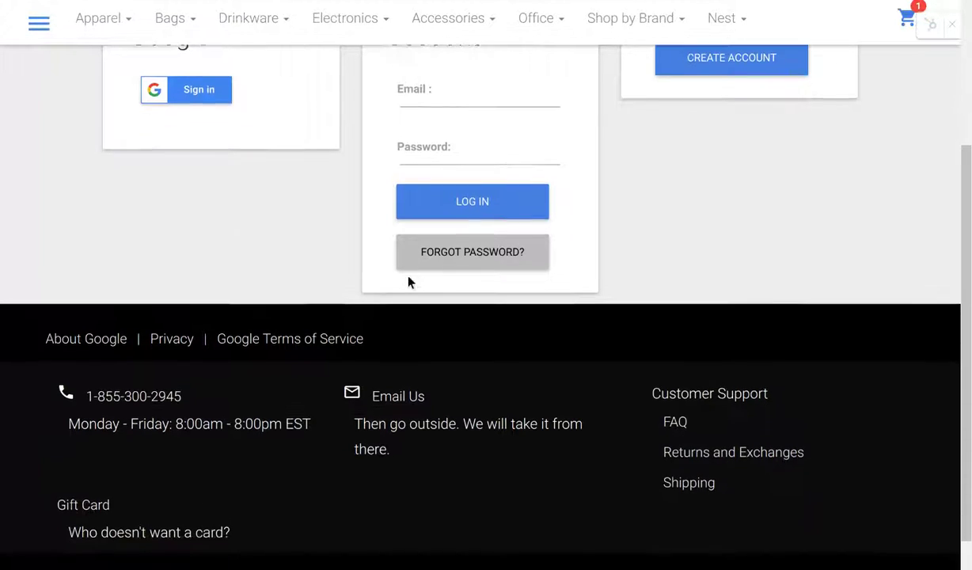
{"action": "scroll", "coordinate": [413, 287], "scroll_direction": "up", "scroll_amount": 3}
{"action": "scroll", "coordinate": [408, 282], "scroll_direction": "down", "scroll_amount": 2}
{"action": "scroll", "coordinate": [414, 287], "scroll_direction": "down", "scroll_amount": 1}
{"action": "scroll", "coordinate": [414, 284], "scroll_direction": "up", "scroll_amount": 3}
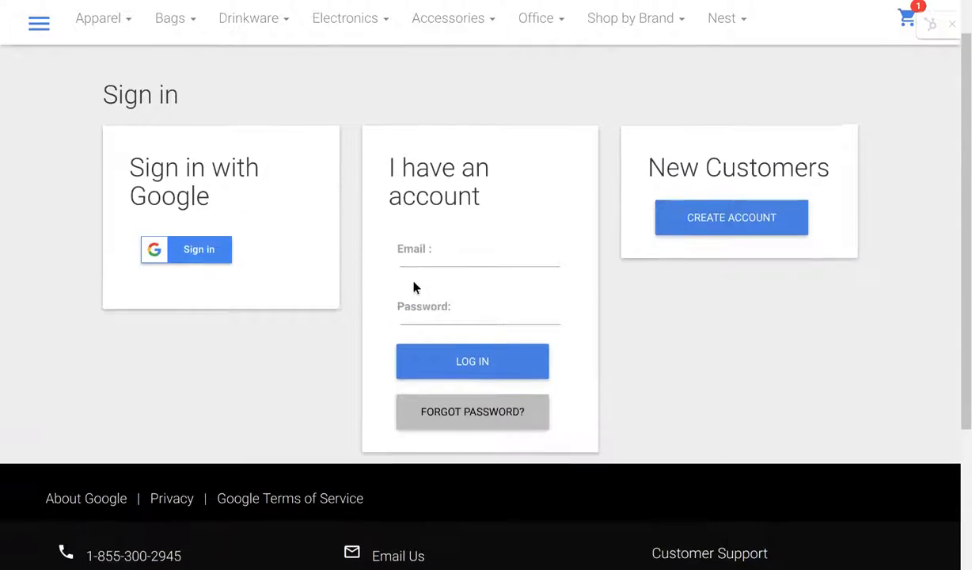
{"action": "scroll", "coordinate": [415, 286], "scroll_direction": "up", "scroll_amount": 1}
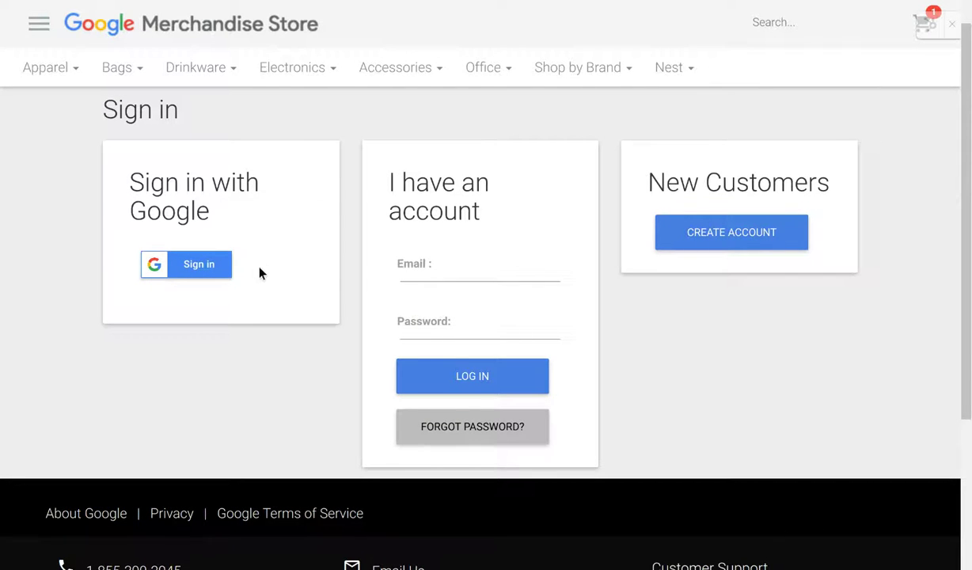
{"action": "left_click", "coordinate": [226, 273]}
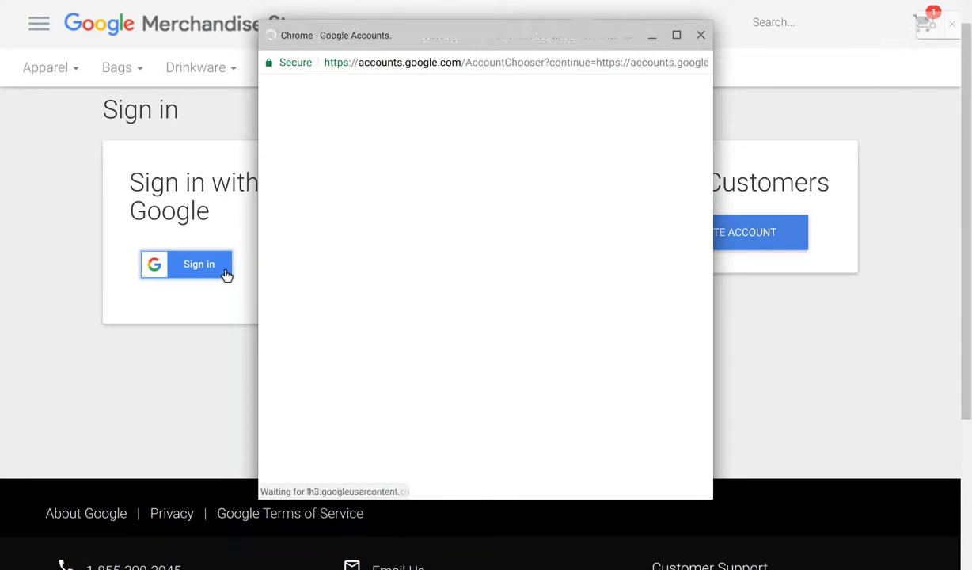
{"action": "left_click", "coordinate": [467, 217]}
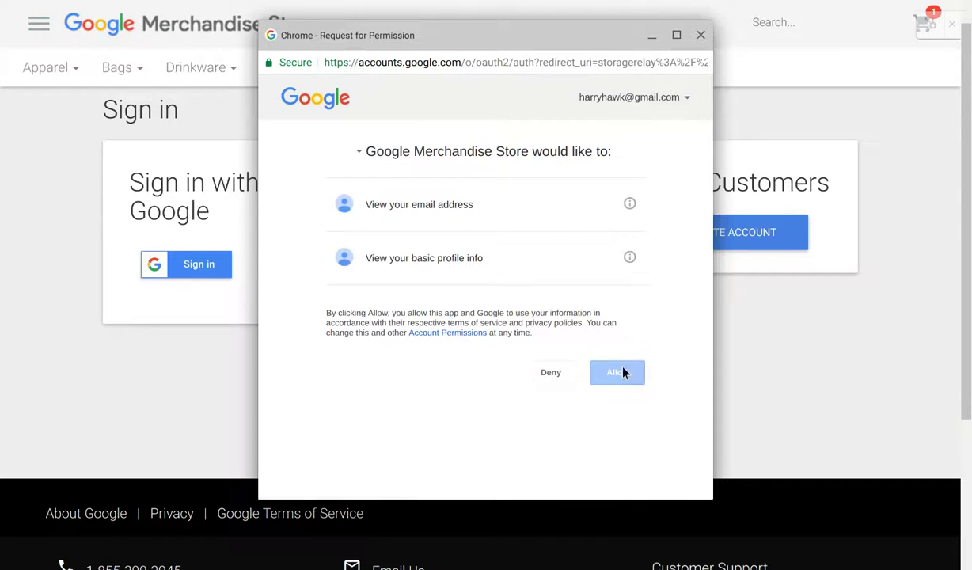
{"action": "left_click", "coordinate": [624, 378]}
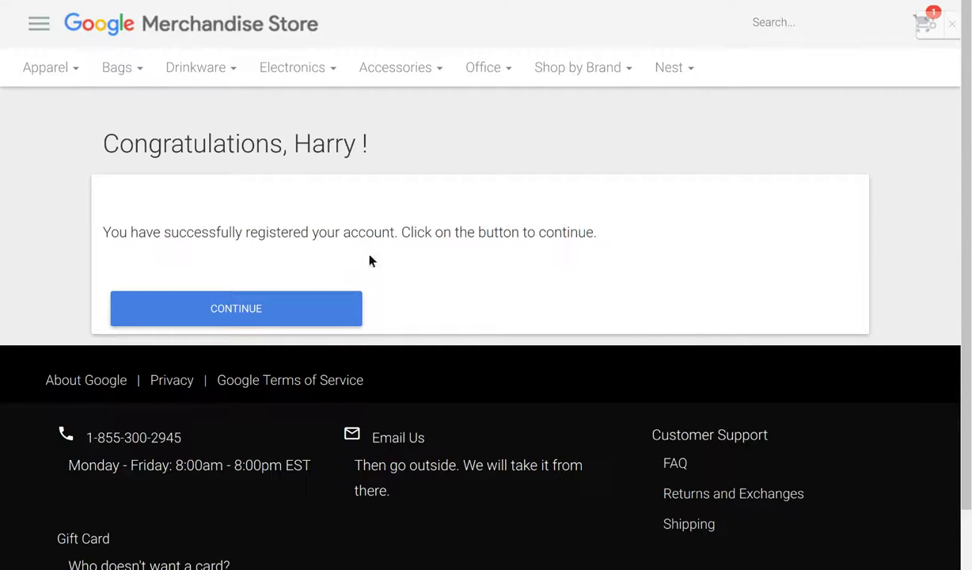
- Continue past the successful-registration confirmation page
{"action": "left_click", "coordinate": [333, 318]}
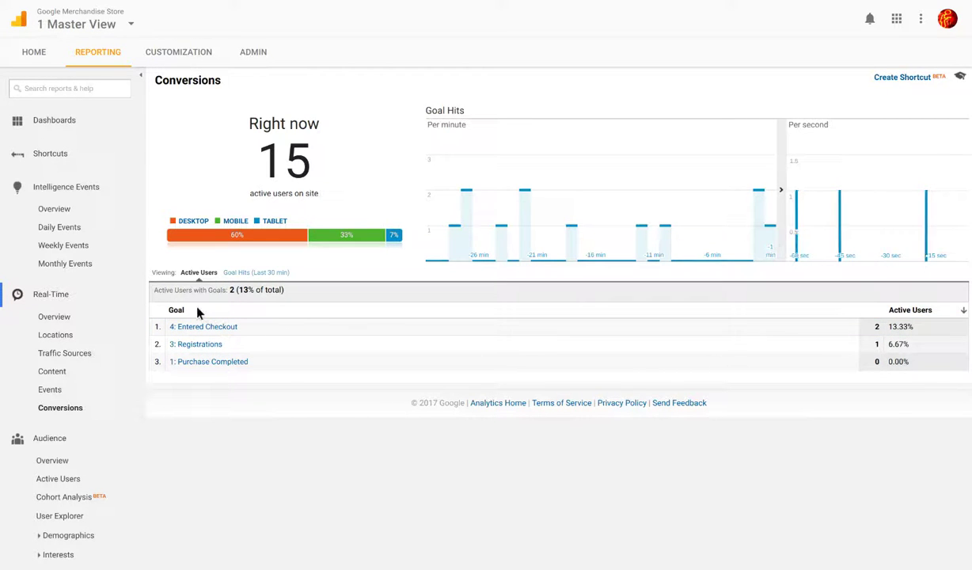
- Filter real-time conversions to the 4: Entered Checkout goal on the /yourinfo.html page
{"action": "left_click", "coordinate": [206, 327]}
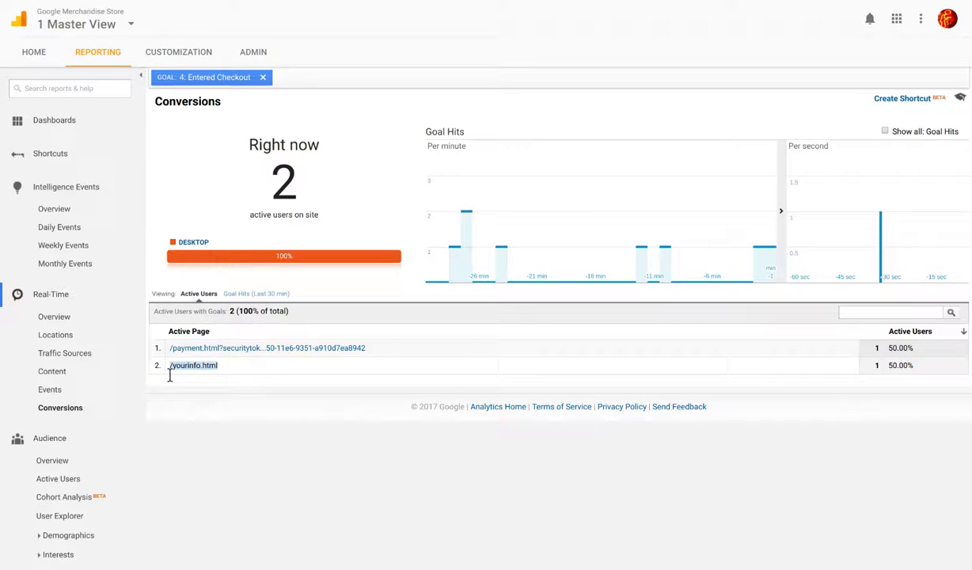
{"action": "left_click", "coordinate": [193, 367]}
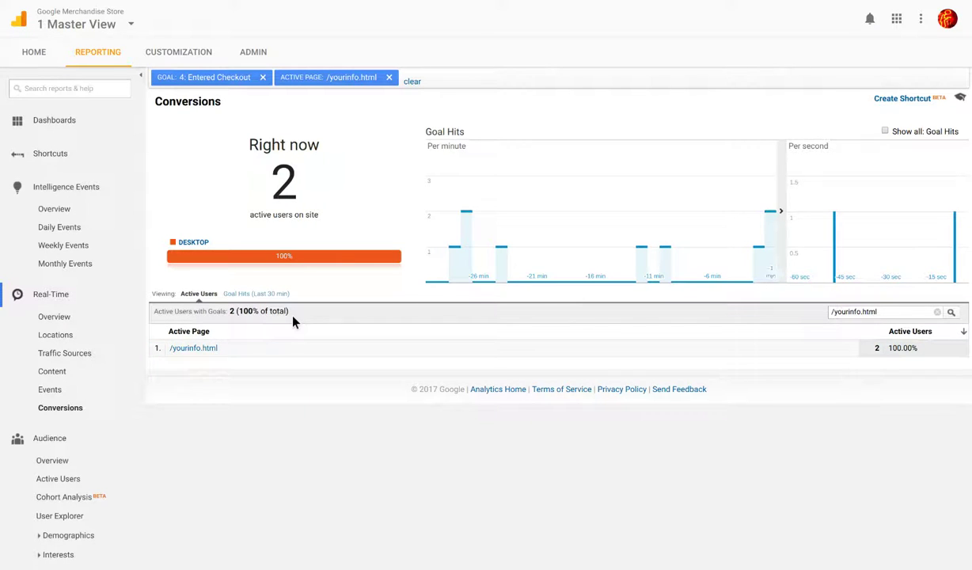
- Open Conversions > Goals > Overview and scroll down to the Goal Completion Location table
{"action": "scroll", "coordinate": [65, 416], "scroll_direction": "down", "scroll_amount": 3}
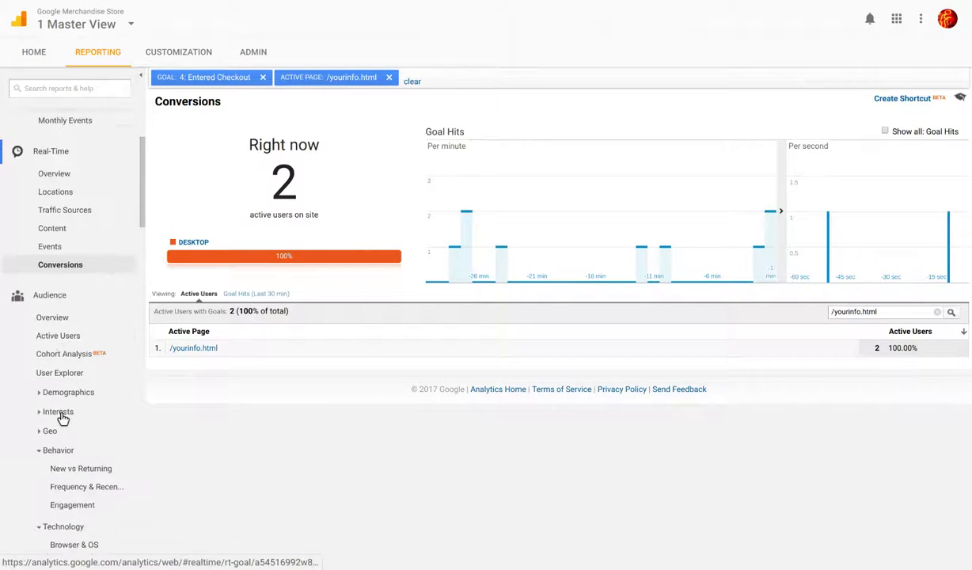
{"action": "scroll", "coordinate": [63, 417], "scroll_direction": "down", "scroll_amount": 5}
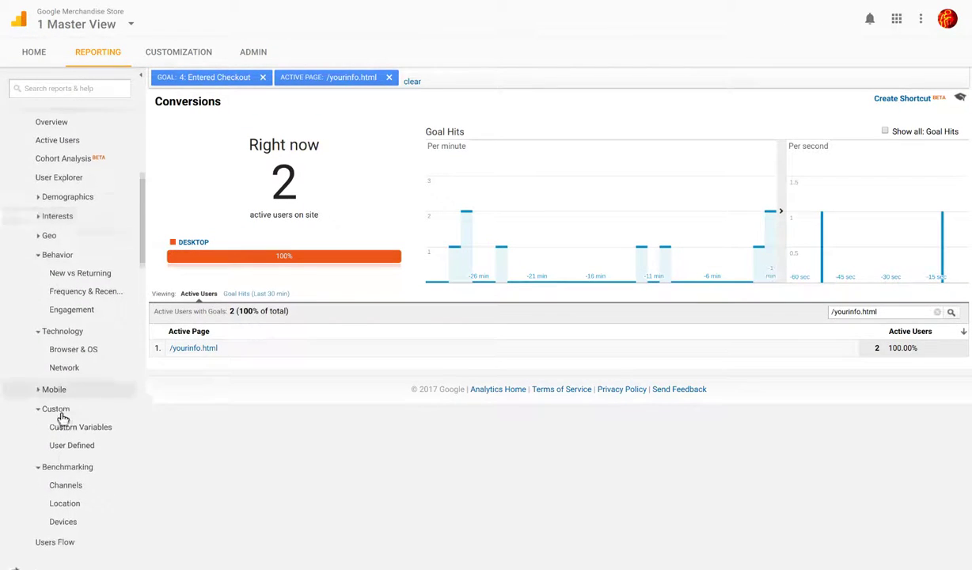
{"action": "scroll", "coordinate": [62, 417], "scroll_direction": "down", "scroll_amount": 5}
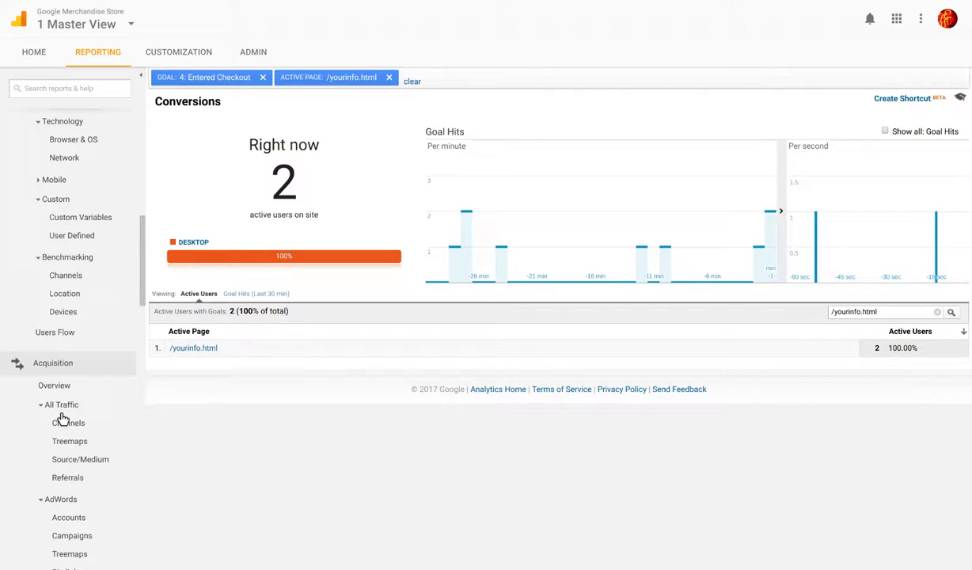
{"action": "scroll", "coordinate": [63, 419], "scroll_direction": "down", "scroll_amount": 14}
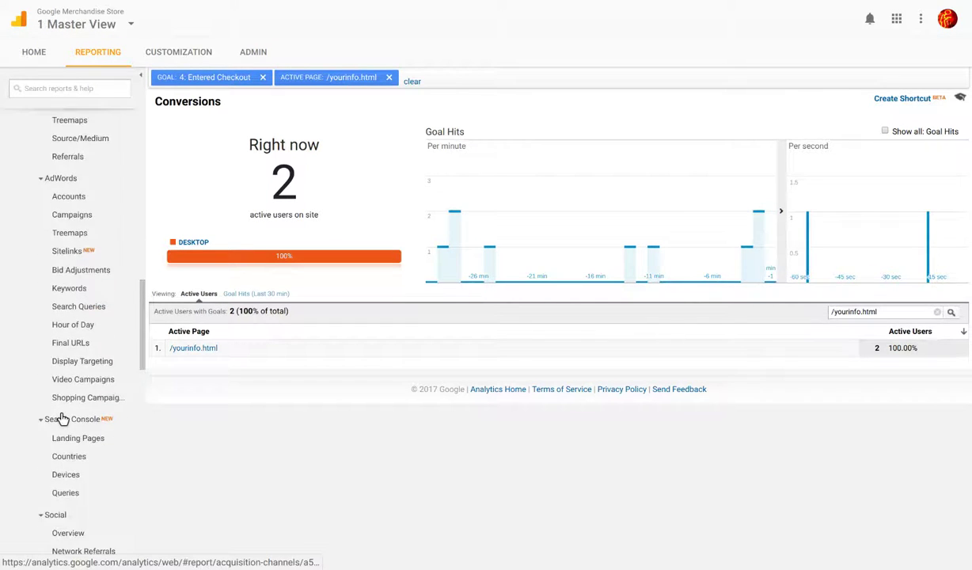
{"action": "scroll", "coordinate": [63, 419], "scroll_direction": "down", "scroll_amount": 1}
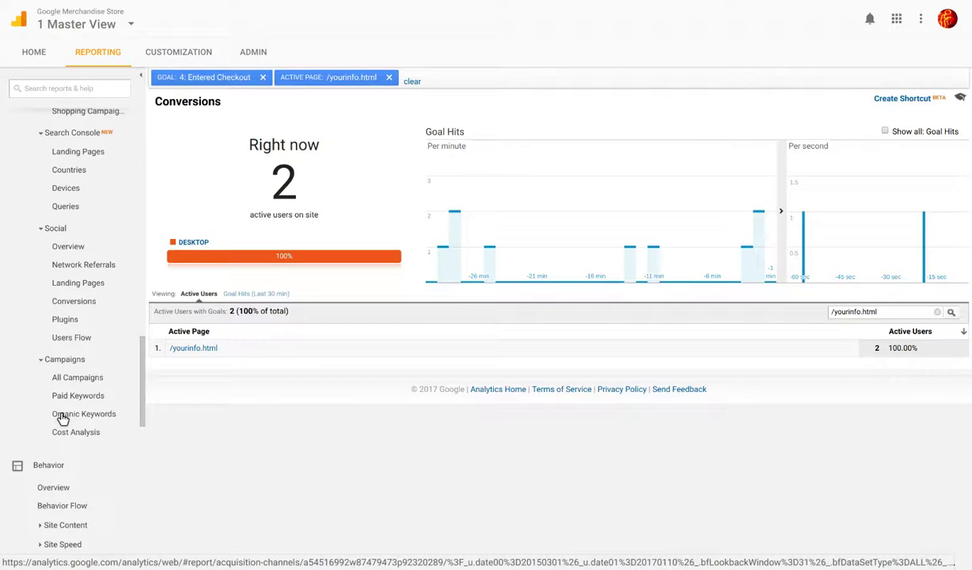
{"action": "scroll", "coordinate": [126, 491], "scroll_direction": "down", "scroll_amount": 10}
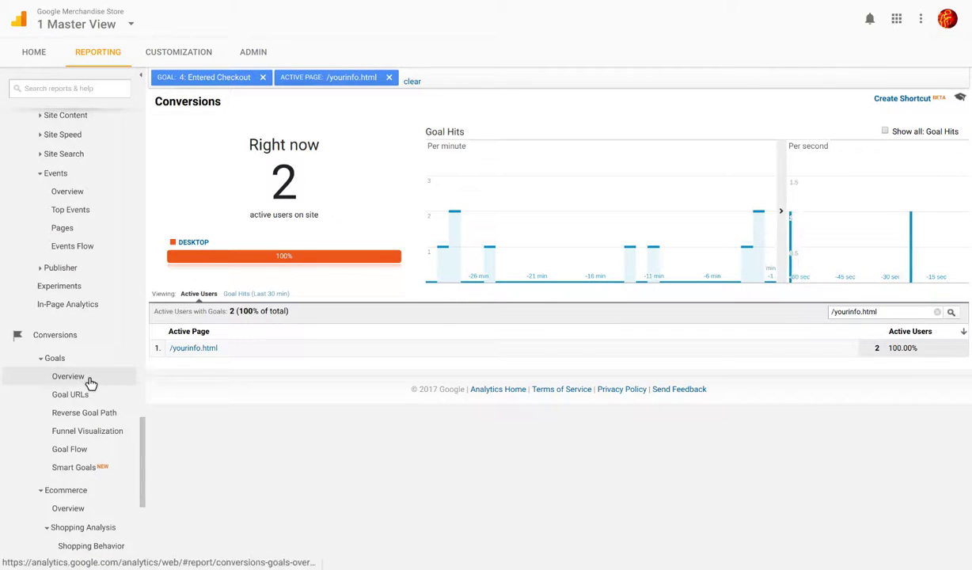
{"action": "left_click", "coordinate": [90, 382]}
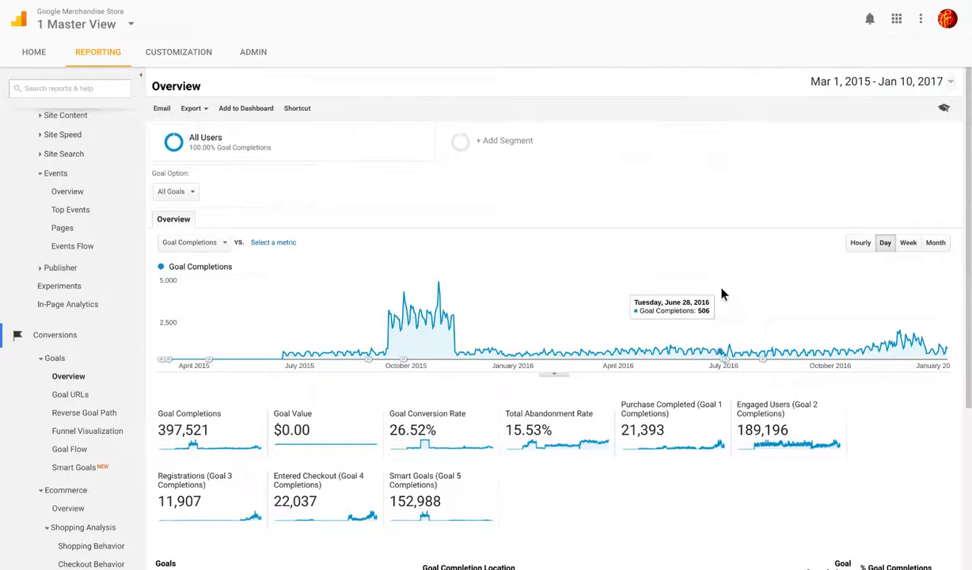
{"action": "scroll", "coordinate": [718, 264], "scroll_direction": "down", "scroll_amount": 2}
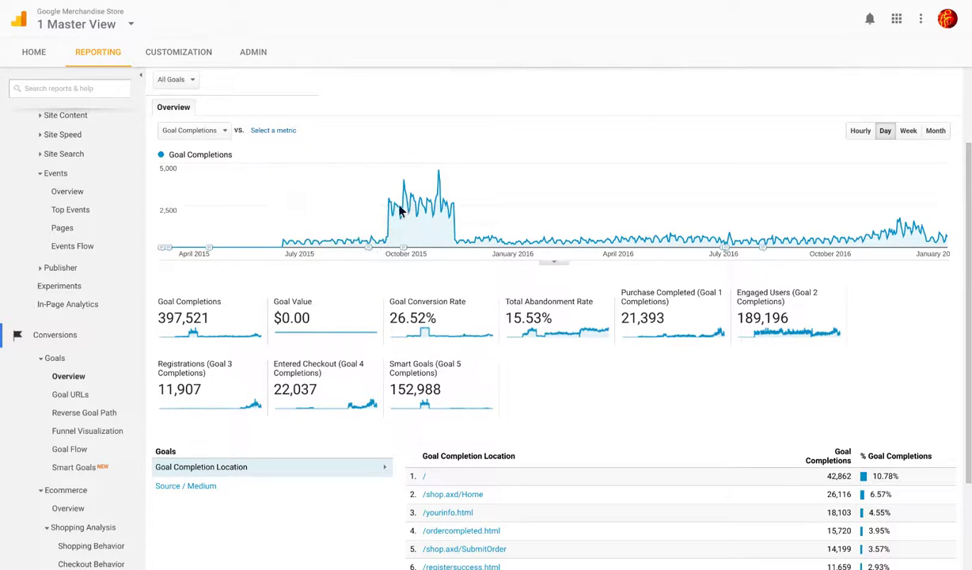
{"action": "scroll", "coordinate": [488, 245], "scroll_direction": "down", "scroll_amount": 1}
{"action": "scroll", "coordinate": [488, 248], "scroll_direction": "down", "scroll_amount": 2}
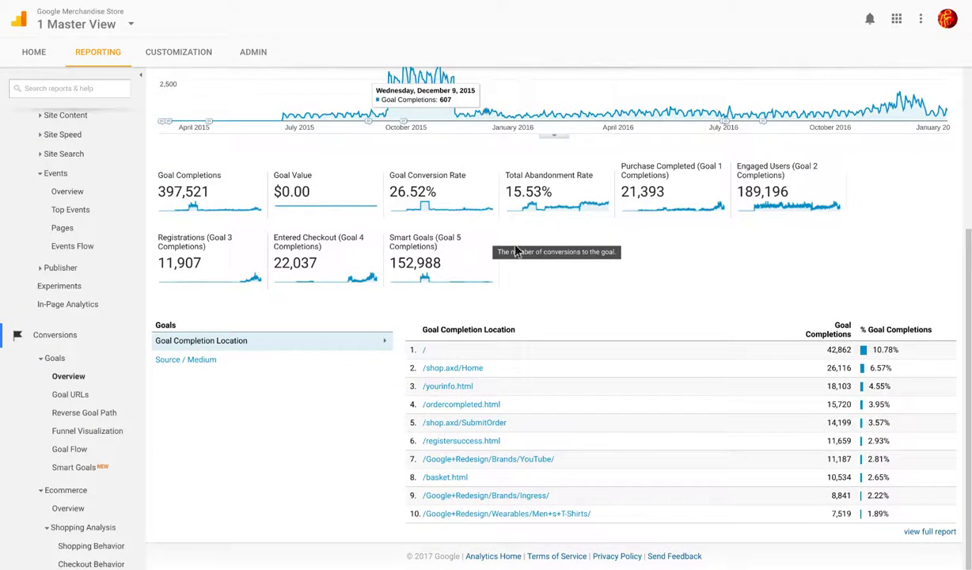
- Open the full Goal URLs report listing all 7,205 goal completion locations
{"action": "left_click", "coordinate": [933, 531]}
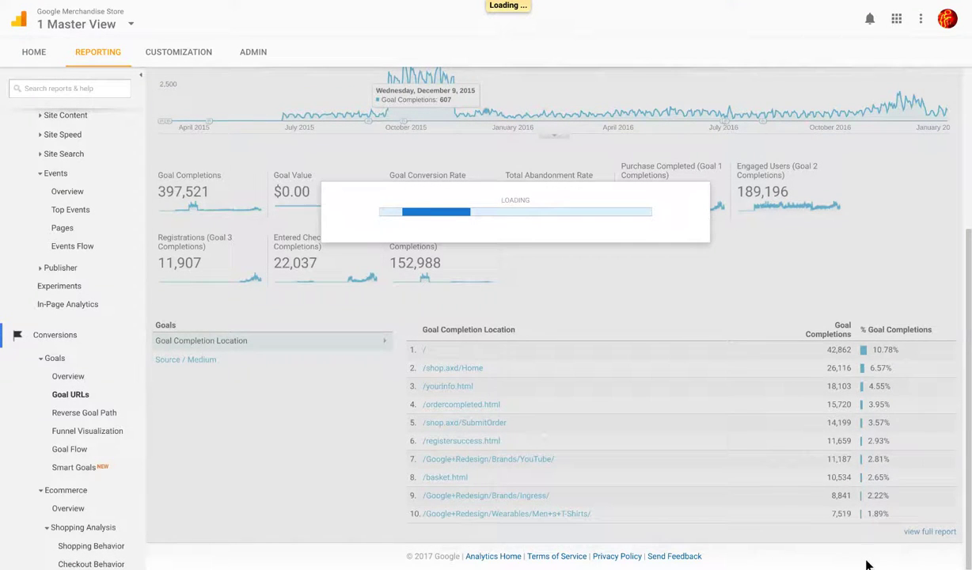
{"action": "scroll", "coordinate": [779, 439], "scroll_direction": "down", "scroll_amount": 2}
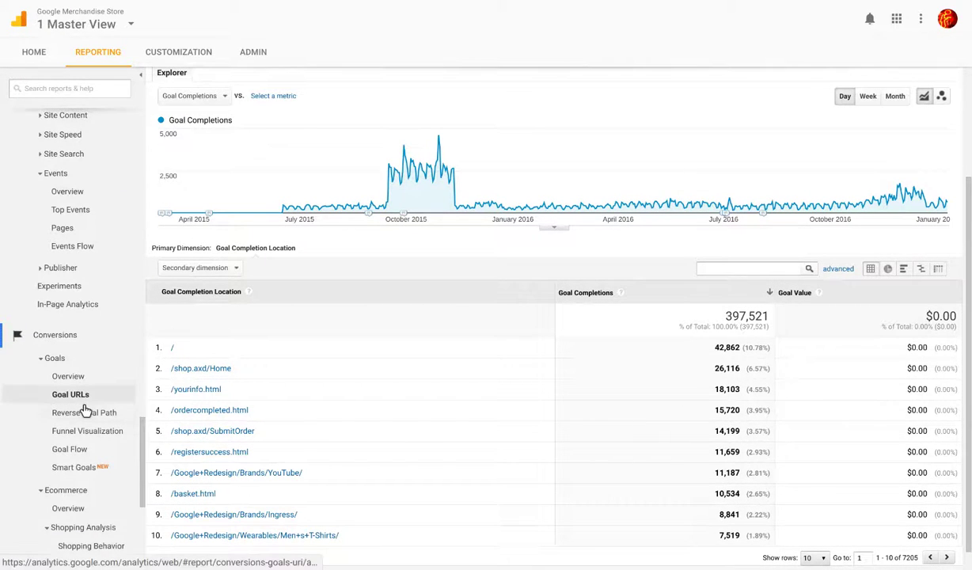
{"action": "scroll", "coordinate": [84, 372], "scroll_direction": "down", "scroll_amount": 1}
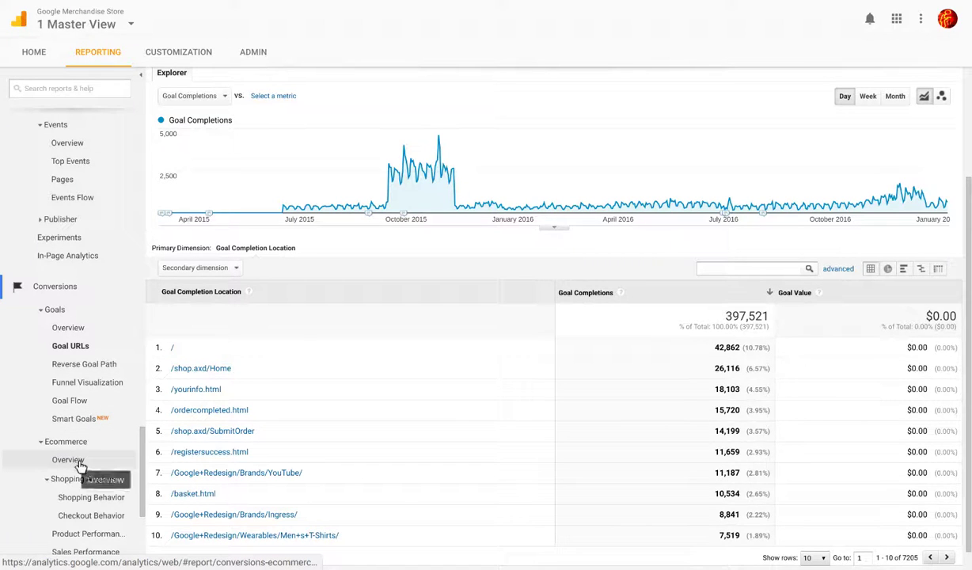
- Open Conversions > Ecommerce > Overview and scroll to the Top Sellers product table
{"action": "left_click", "coordinate": [78, 461]}
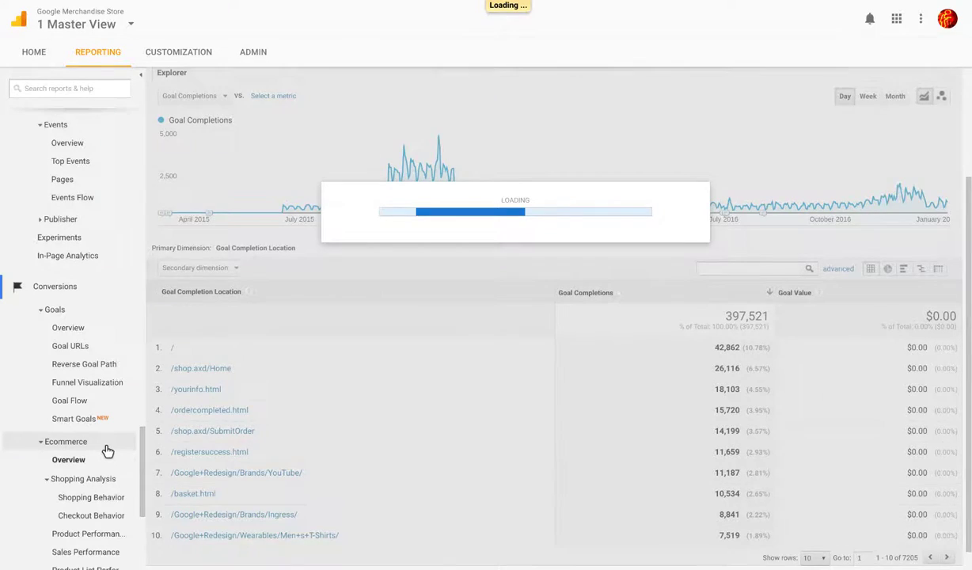
{"action": "scroll", "coordinate": [356, 405], "scroll_direction": "down", "scroll_amount": 2}
{"action": "scroll", "coordinate": [356, 406], "scroll_direction": "down", "scroll_amount": 1}
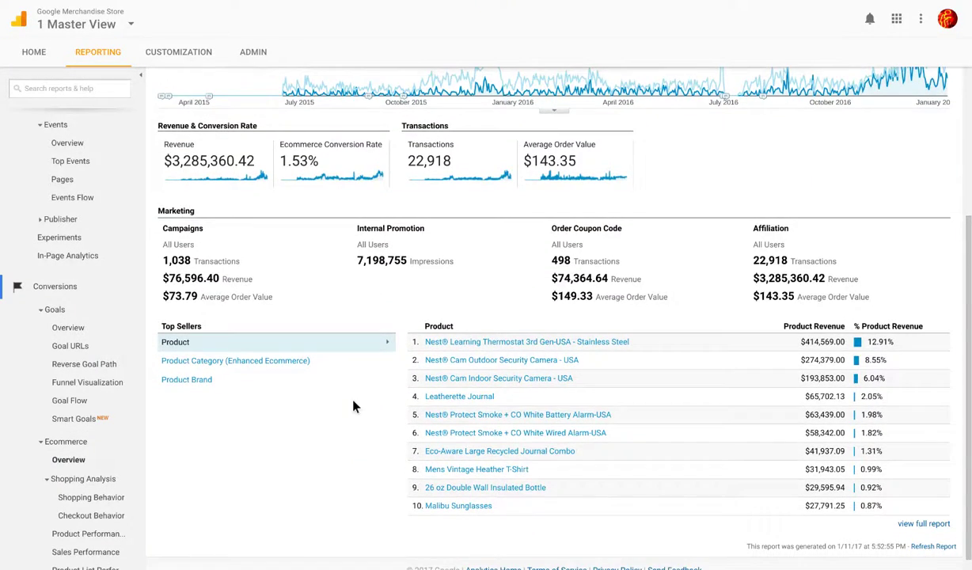
{"action": "scroll", "coordinate": [507, 205], "scroll_direction": "up", "scroll_amount": 3}
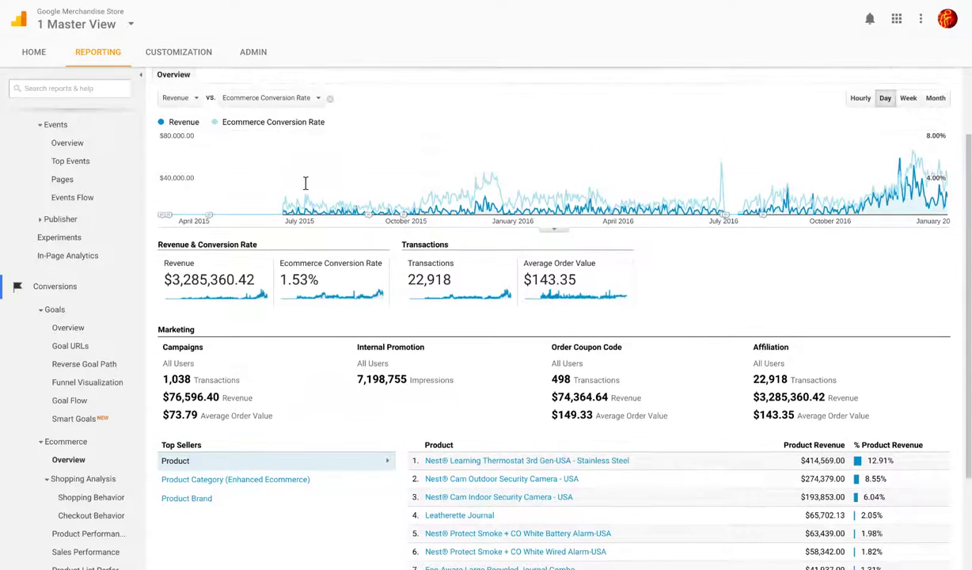
{"action": "scroll", "coordinate": [702, 234], "scroll_direction": "down", "scroll_amount": 3}
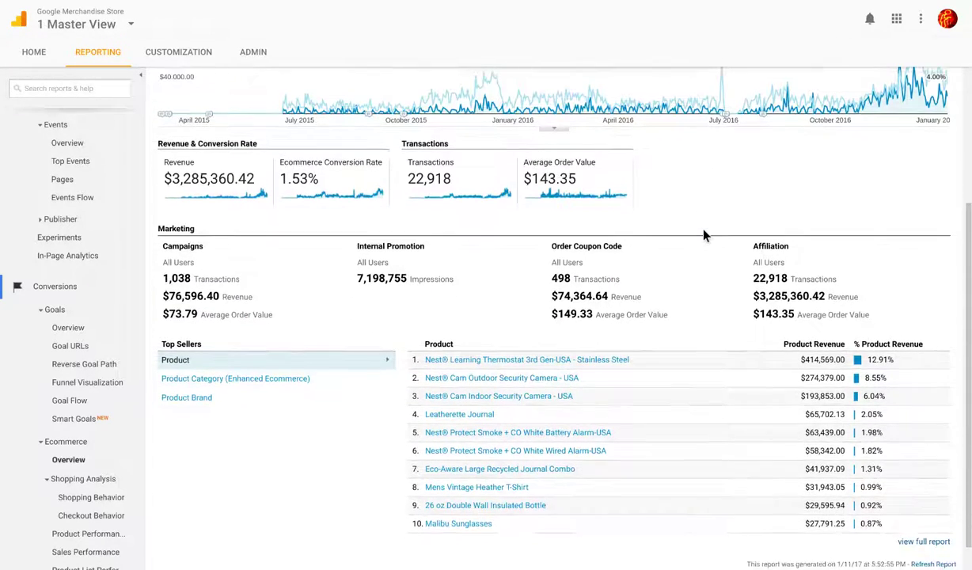
{"action": "scroll", "coordinate": [815, 419], "scroll_direction": "down", "scroll_amount": 1}
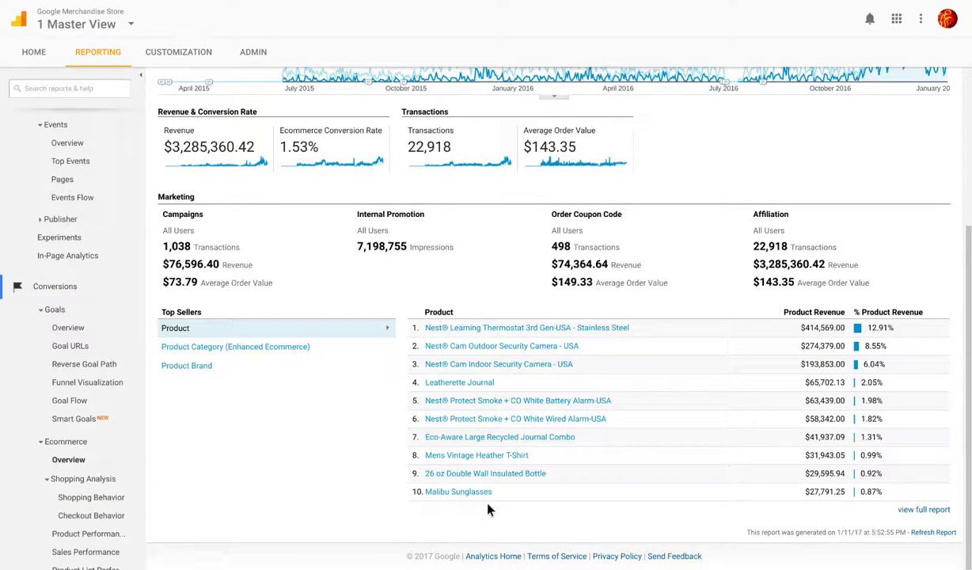
- Look through the full Product Performance and Product Coupon Code reports
{"action": "left_click", "coordinate": [929, 513]}
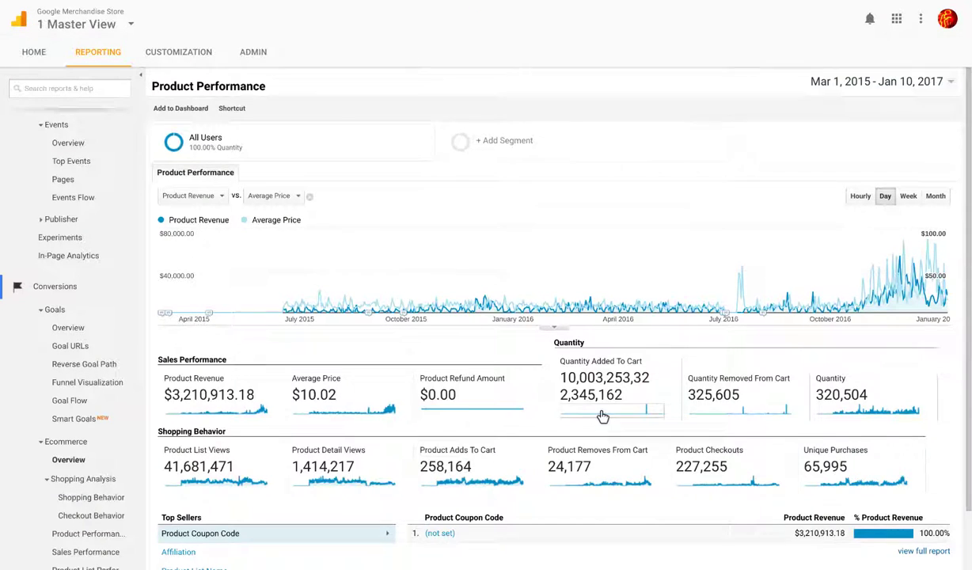
{"action": "scroll", "coordinate": [601, 416], "scroll_direction": "down", "scroll_amount": 2}
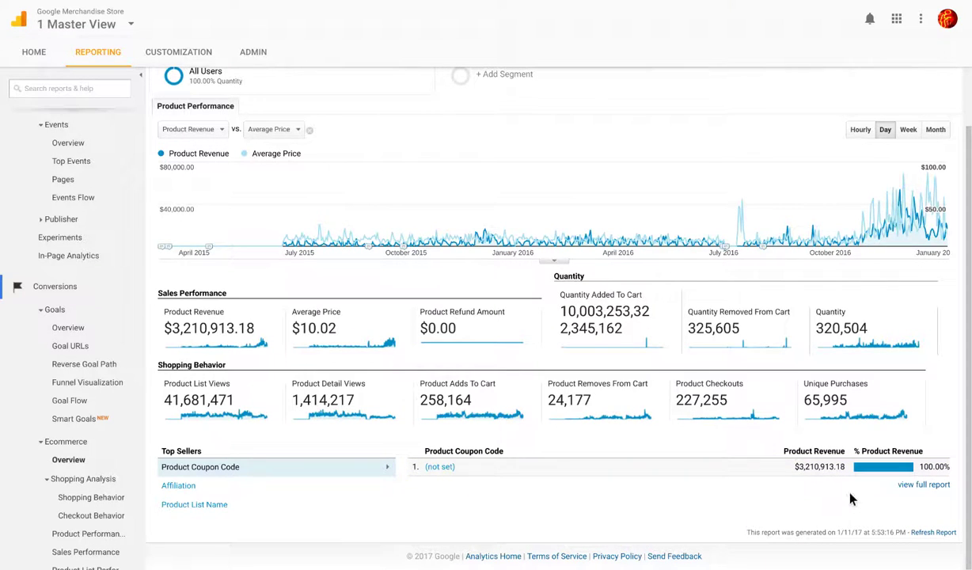
{"action": "left_click", "coordinate": [921, 484]}
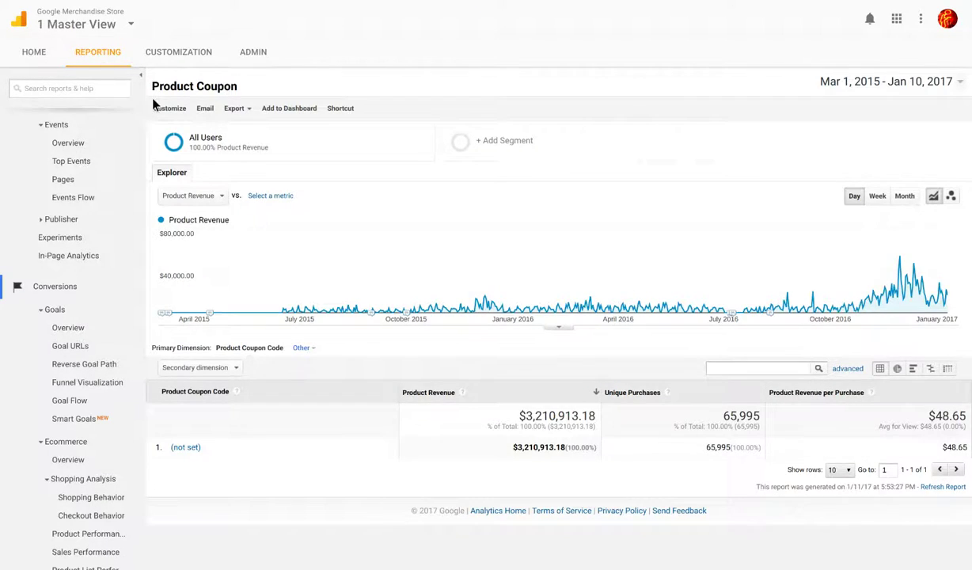
{"action": "left_click", "coordinate": [98, 51]}
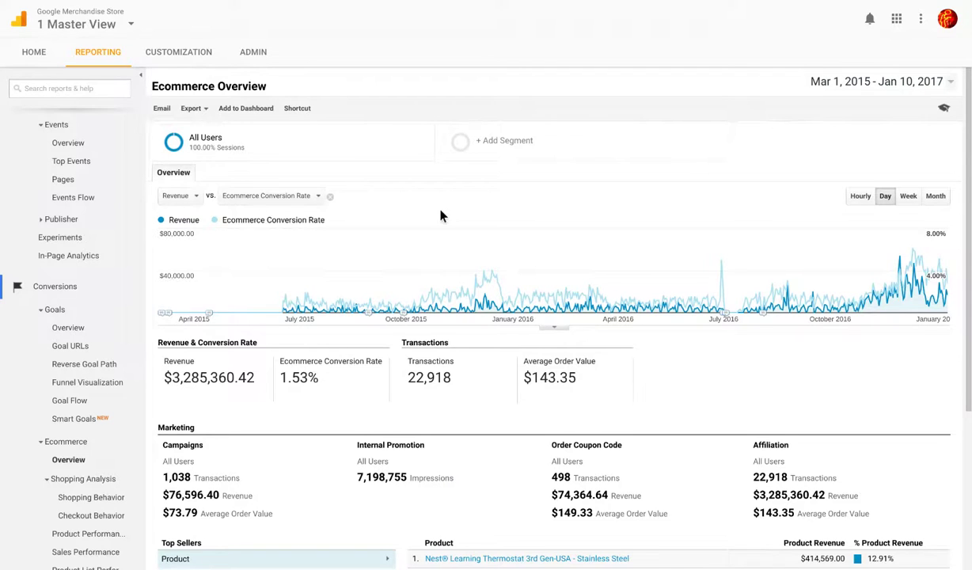
{"action": "scroll", "coordinate": [648, 392], "scroll_direction": "down", "scroll_amount": 3}
{"action": "left_click", "coordinate": [923, 511]}
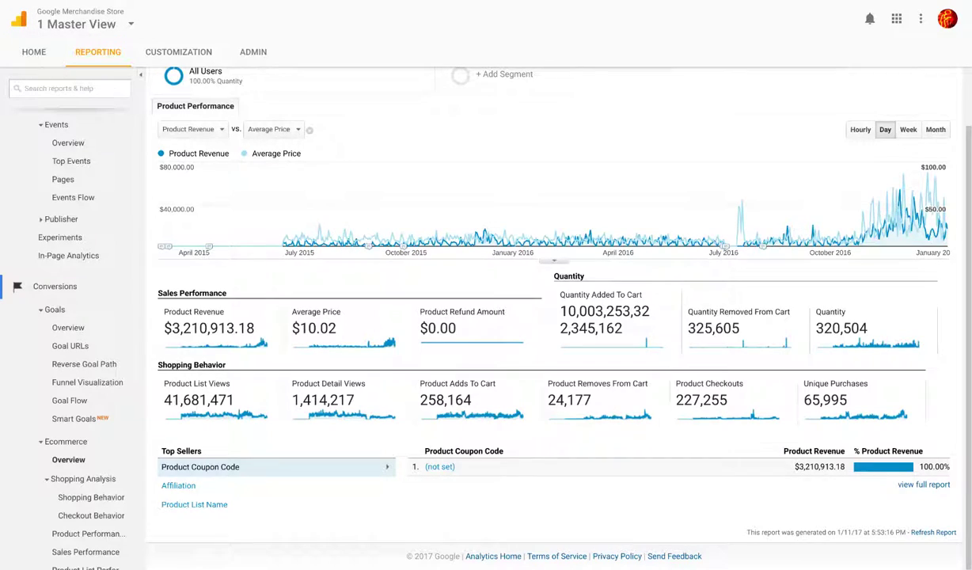
- Back on Ecommerce Overview, list top sellers by product category, led by Nest-USA at $1,000,995.00
{"action": "left_click", "coordinate": [226, 109]}
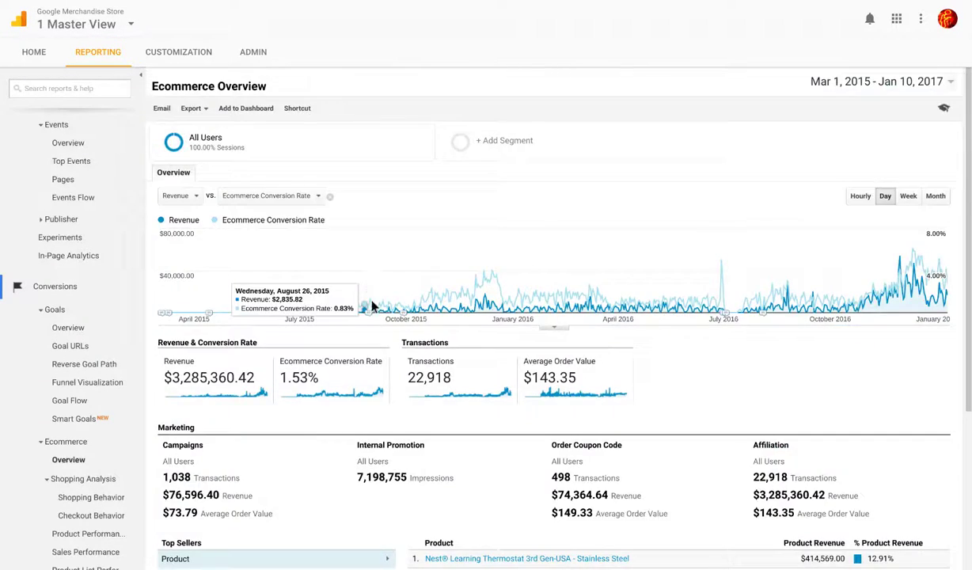
{"action": "scroll", "coordinate": [381, 301], "scroll_direction": "down", "scroll_amount": 3}
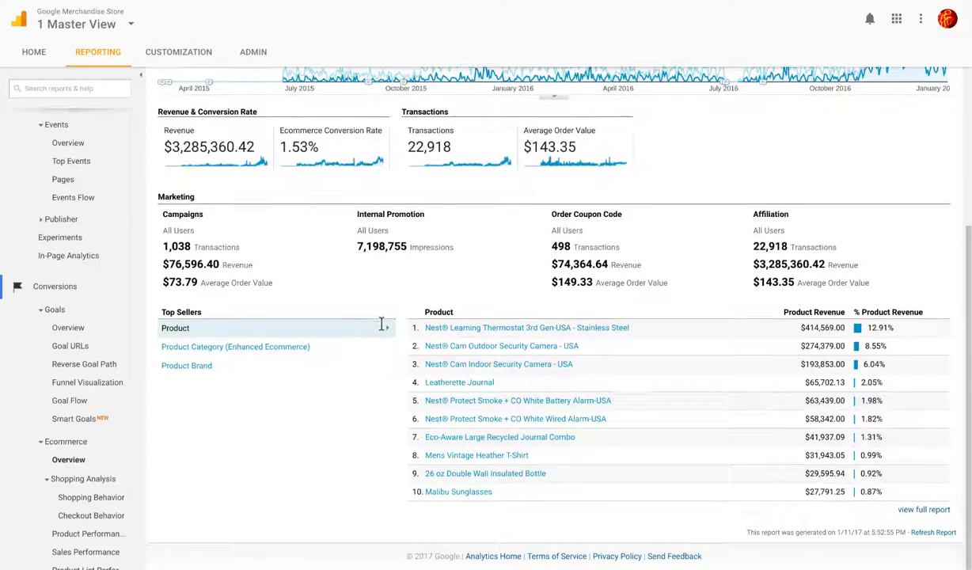
{"action": "left_click", "coordinate": [205, 350]}
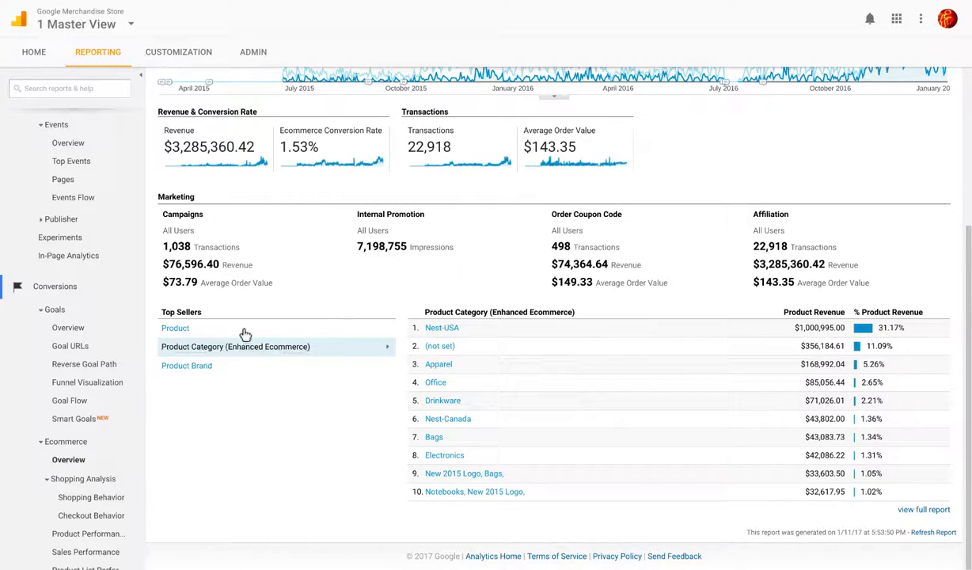
{"action": "left_click", "coordinate": [950, 511]}
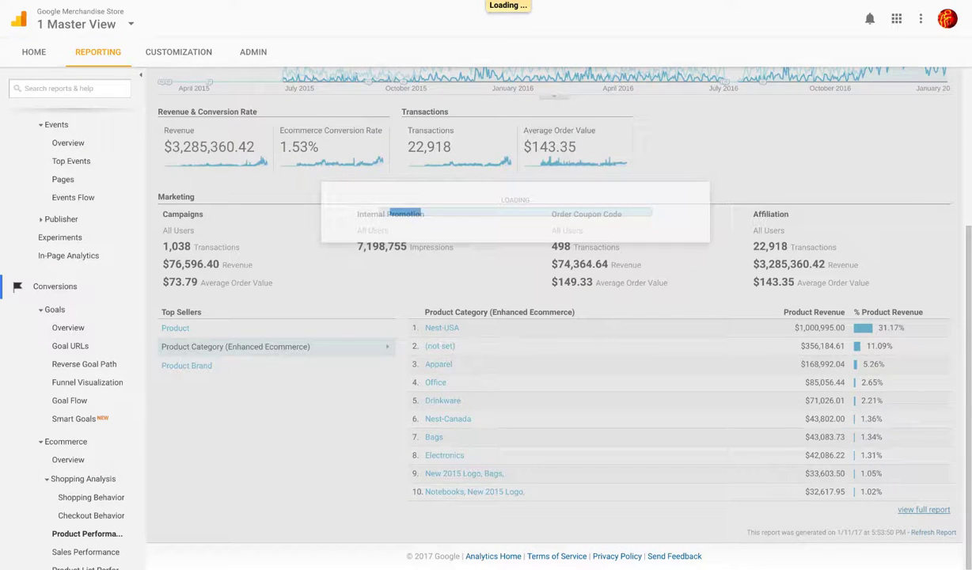
- Review per-category revenue, purchases and quantity in Product Performance, highlighting the total product revenue
{"action": "scroll", "coordinate": [950, 516], "scroll_direction": "down", "scroll_amount": 3}
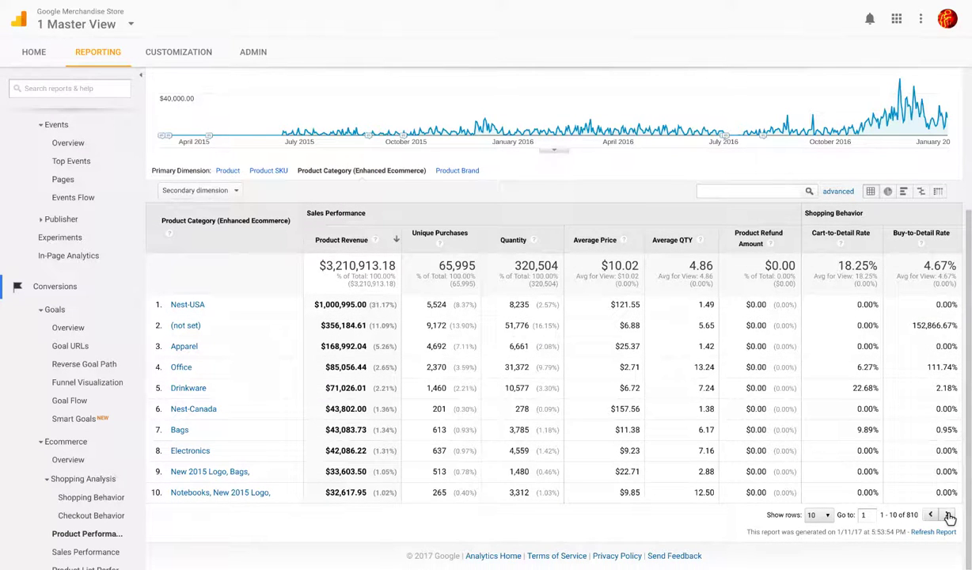
{"action": "scroll", "coordinate": [863, 490], "scroll_direction": "up", "scroll_amount": 2}
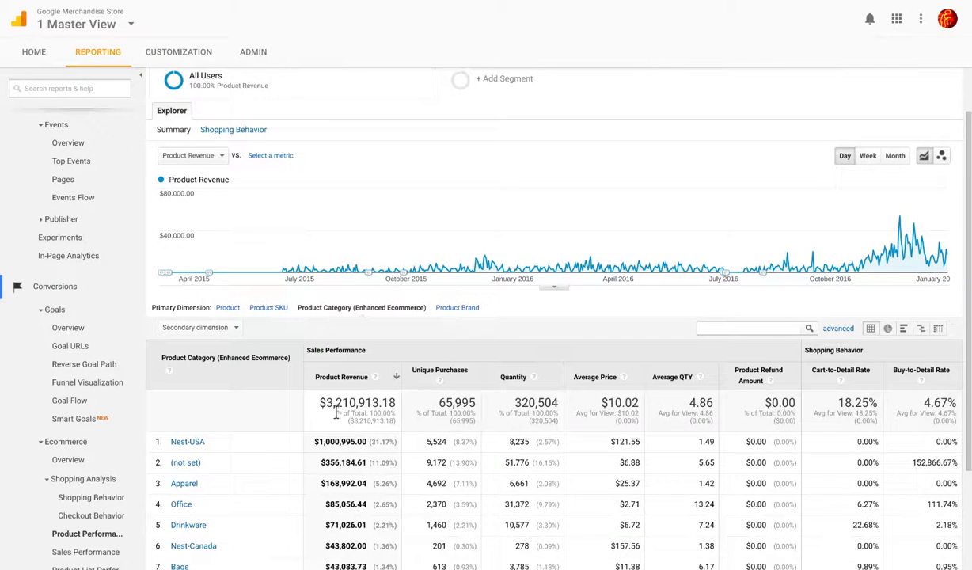
{"action": "left_click_drag", "start_coordinate": [326, 404], "coordinate": [395, 413]}
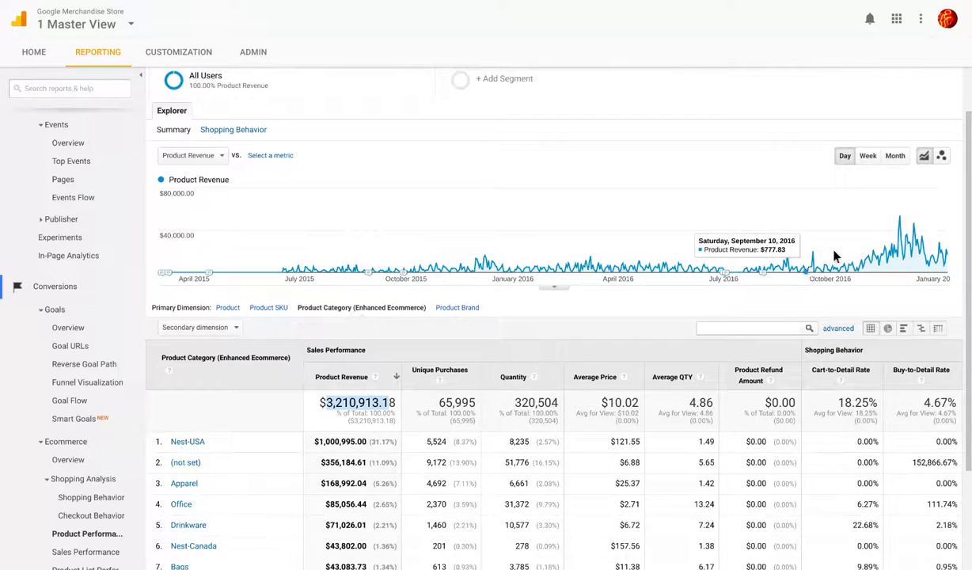
{"action": "scroll", "coordinate": [842, 269], "scroll_direction": "down", "scroll_amount": 1}
{"action": "scroll", "coordinate": [842, 266], "scroll_direction": "down", "scroll_amount": 2}
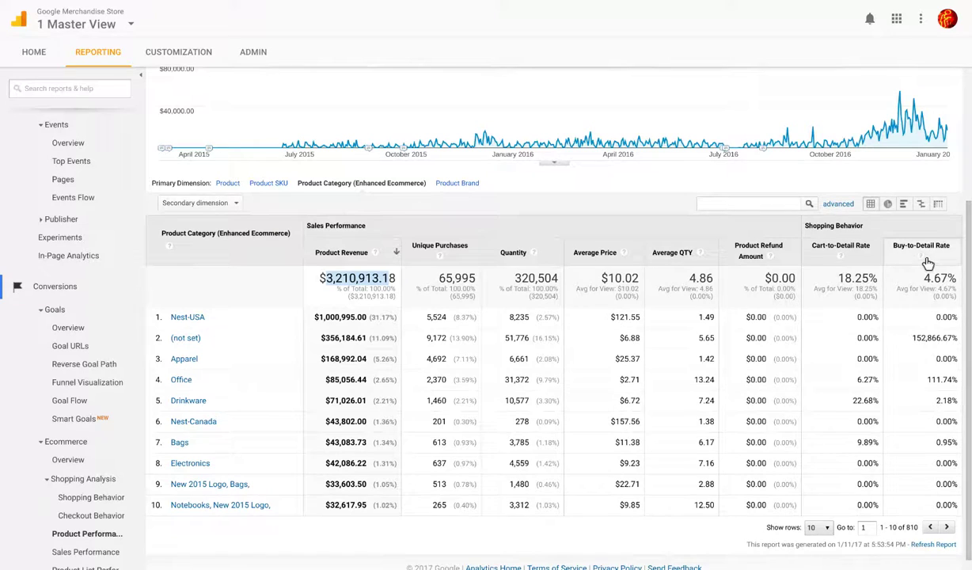
{"action": "mouse_move", "coordinate": [922, 258]}
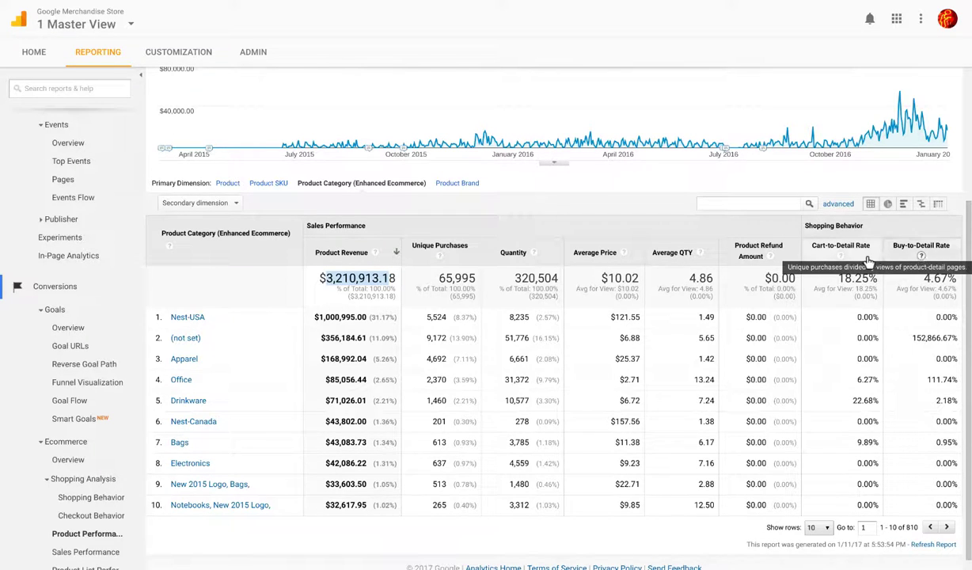
{"action": "mouse_move", "coordinate": [845, 263]}
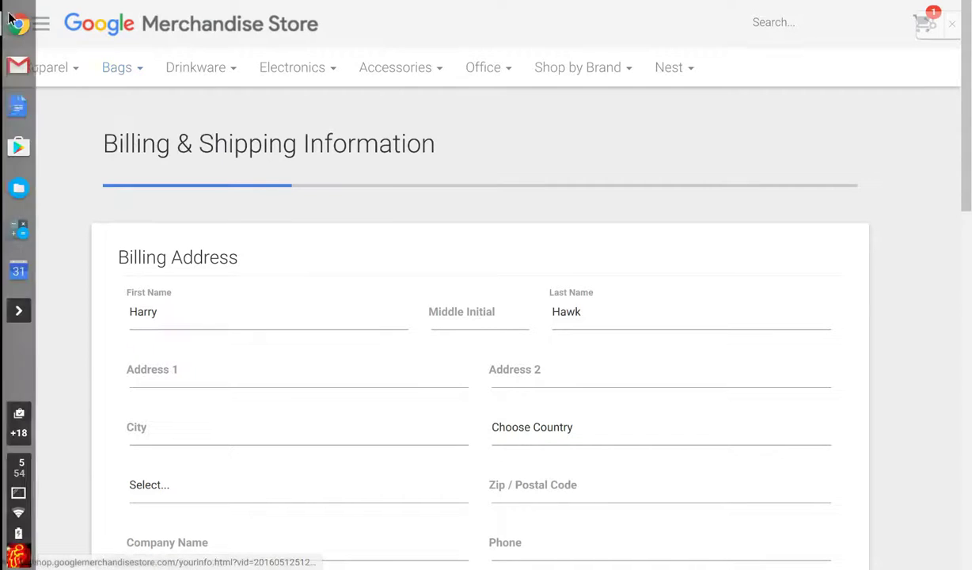
{"action": "mouse_move", "coordinate": [137, 79]}
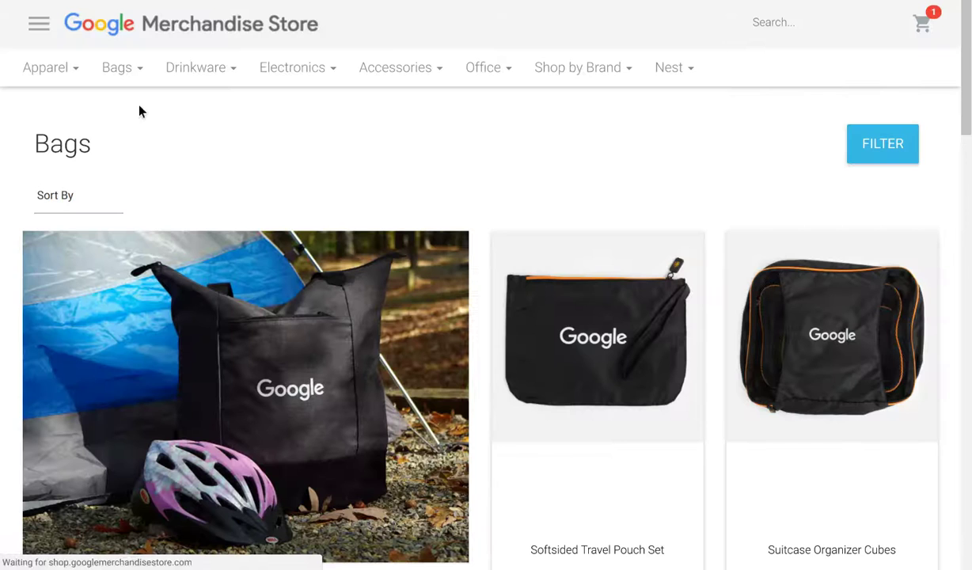
- Scroll through the Bags category product listing
{"action": "scroll", "coordinate": [465, 301], "scroll_direction": "down", "scroll_amount": 2}
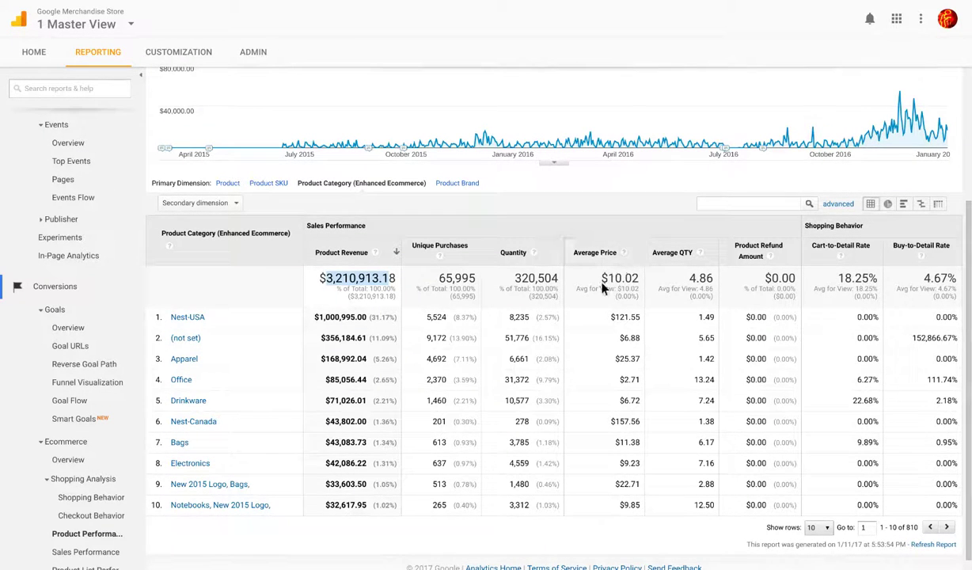
{"action": "left_click_drag", "start_coordinate": [597, 282], "coordinate": [654, 292]}
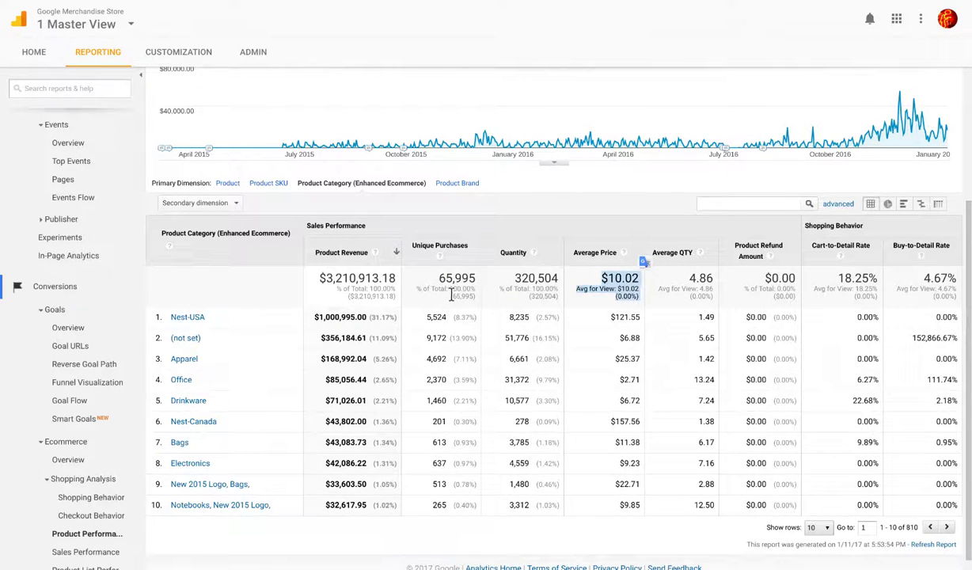
{"action": "left_click_drag", "start_coordinate": [437, 277], "coordinate": [487, 291]}
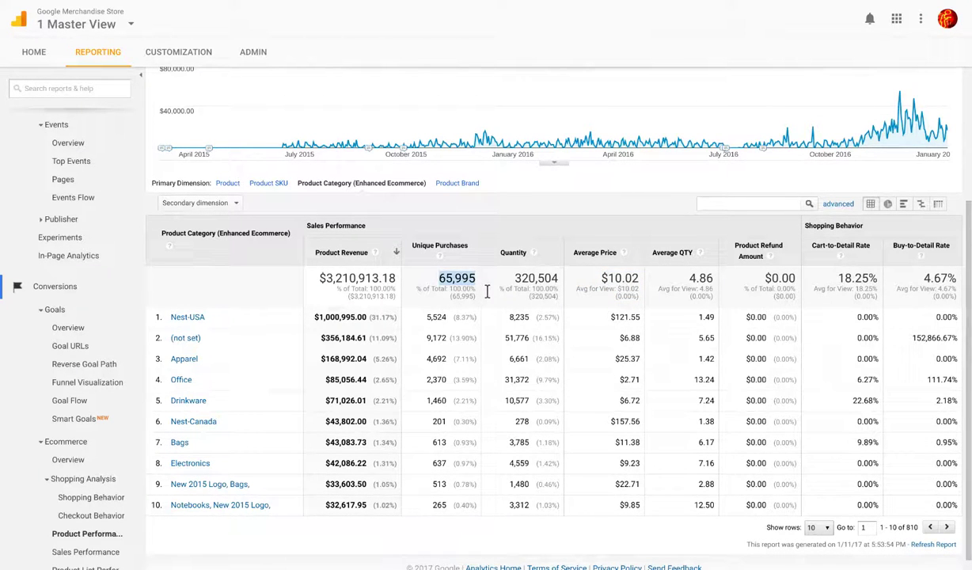
{"action": "left_click_drag", "start_coordinate": [316, 279], "coordinate": [480, 295]}
{"action": "scroll", "coordinate": [227, 444], "scroll_direction": "down", "scroll_amount": 1}
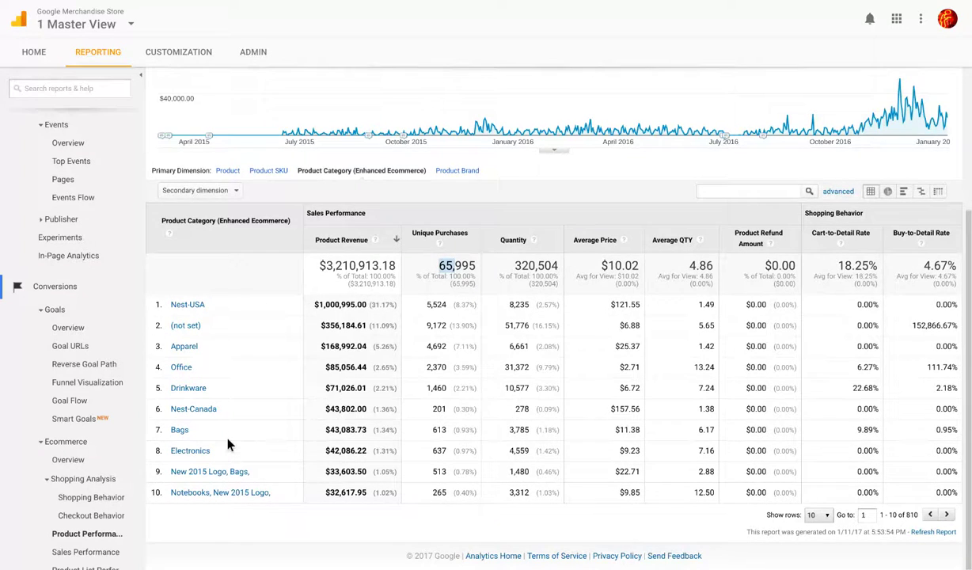
{"action": "left_click", "coordinate": [235, 191]}
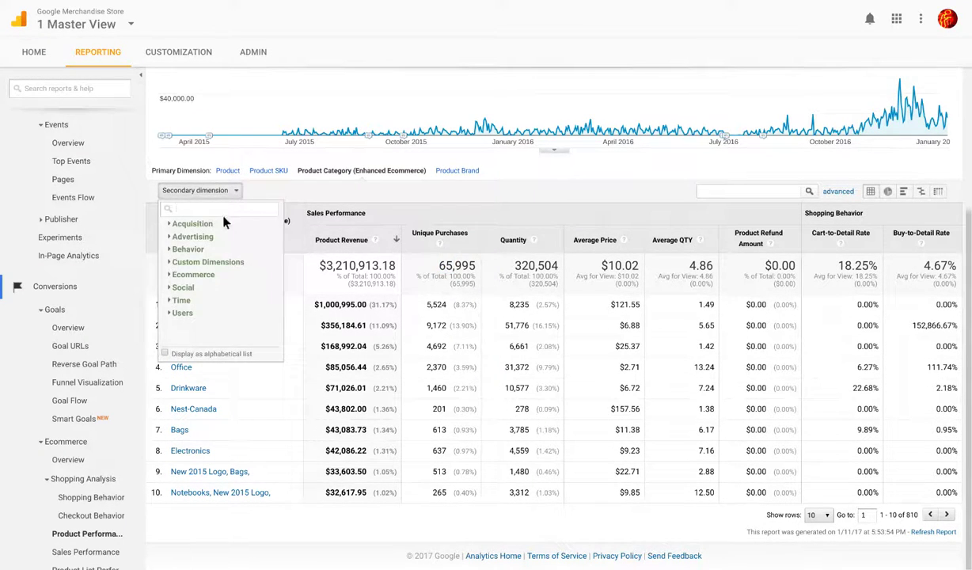
- Search the secondary dimensions for 'cit' and add City to break product categories down by city
{"action": "left_click", "coordinate": [175, 303]}
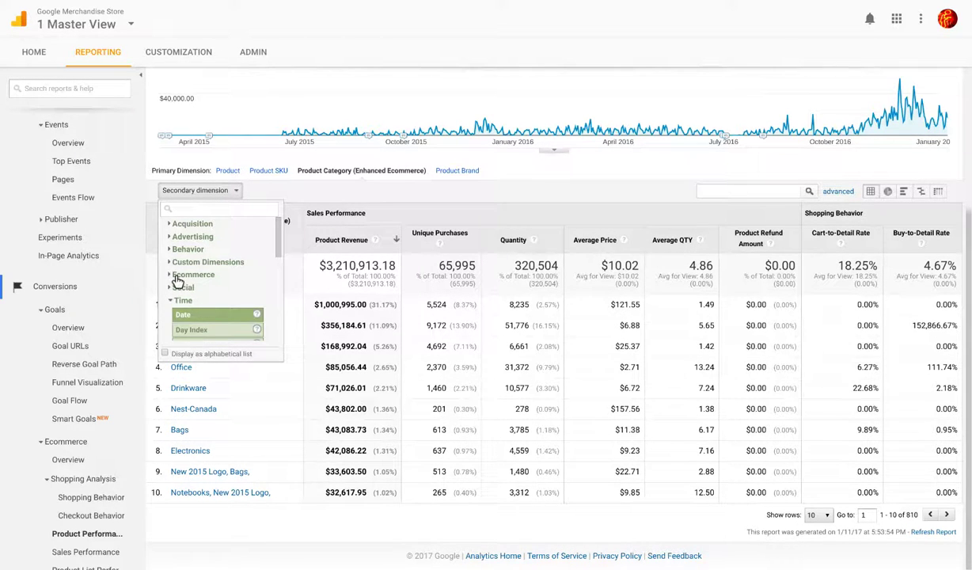
{"action": "left_click", "coordinate": [180, 275]}
{"action": "scroll", "coordinate": [237, 304], "scroll_direction": "down", "scroll_amount": 1}
{"action": "scroll", "coordinate": [243, 307], "scroll_direction": "up", "scroll_amount": 1}
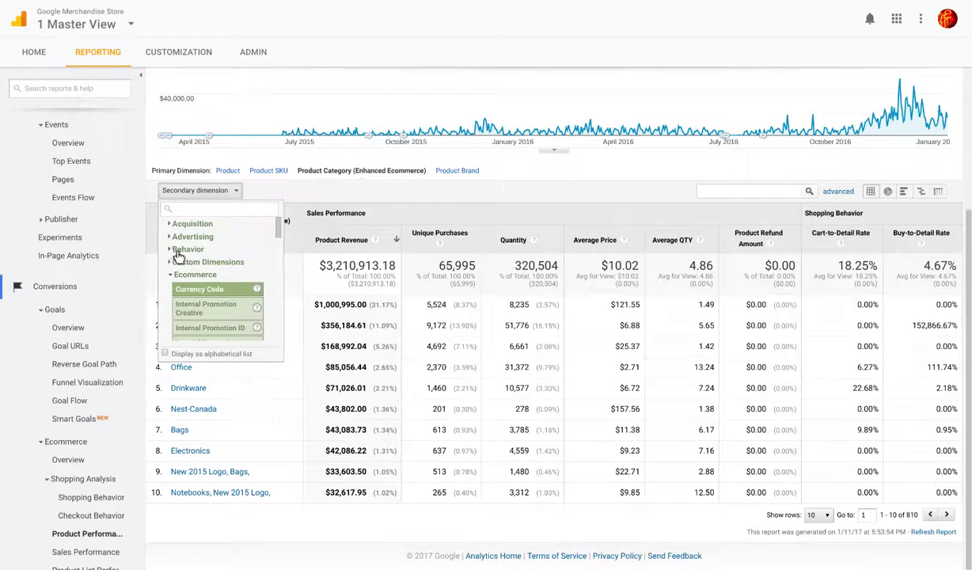
{"action": "left_click", "coordinate": [179, 249]}
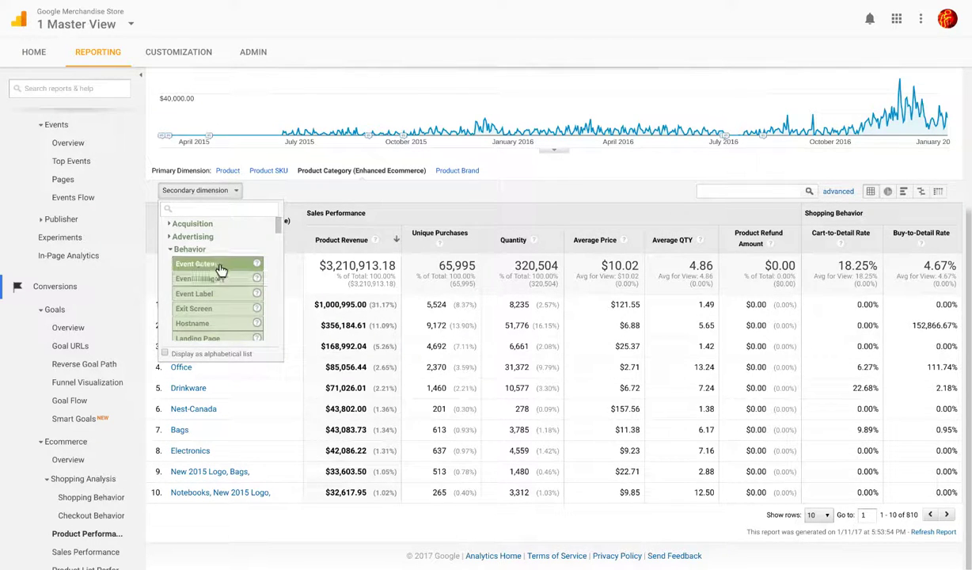
{"action": "scroll", "coordinate": [243, 336], "scroll_direction": "down", "scroll_amount": 3}
{"action": "scroll", "coordinate": [238, 282], "scroll_direction": "down", "scroll_amount": 2}
{"action": "left_click", "coordinate": [239, 288]}
{"action": "scroll", "coordinate": [239, 293], "scroll_direction": "down", "scroll_amount": 3}
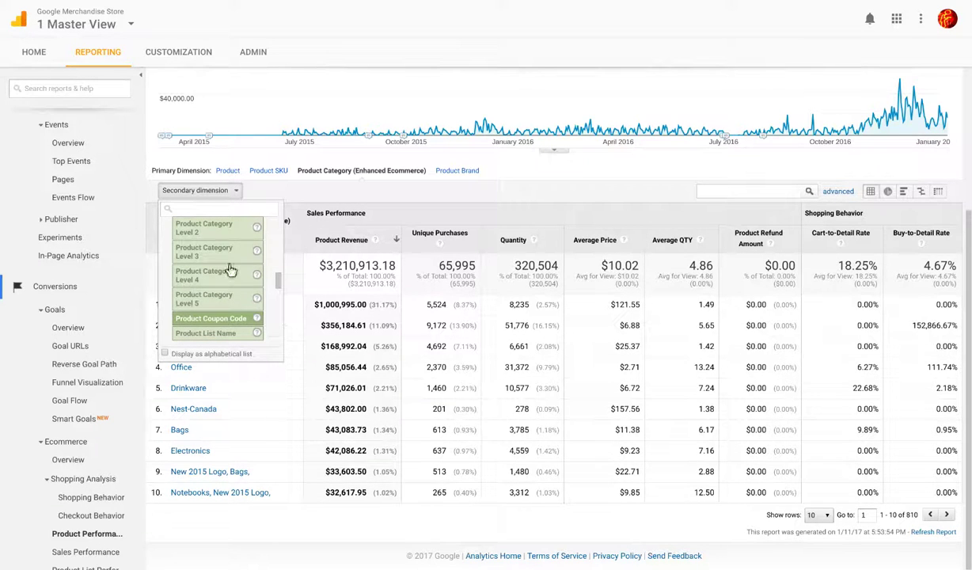
{"action": "scroll", "coordinate": [232, 269], "scroll_direction": "up", "scroll_amount": 2}
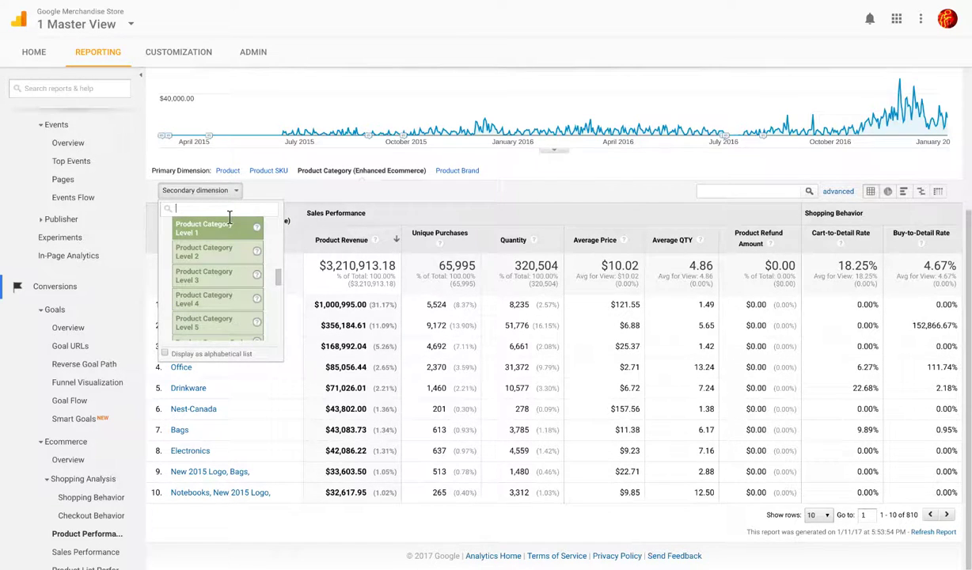
{"action": "type", "text": "cit"}
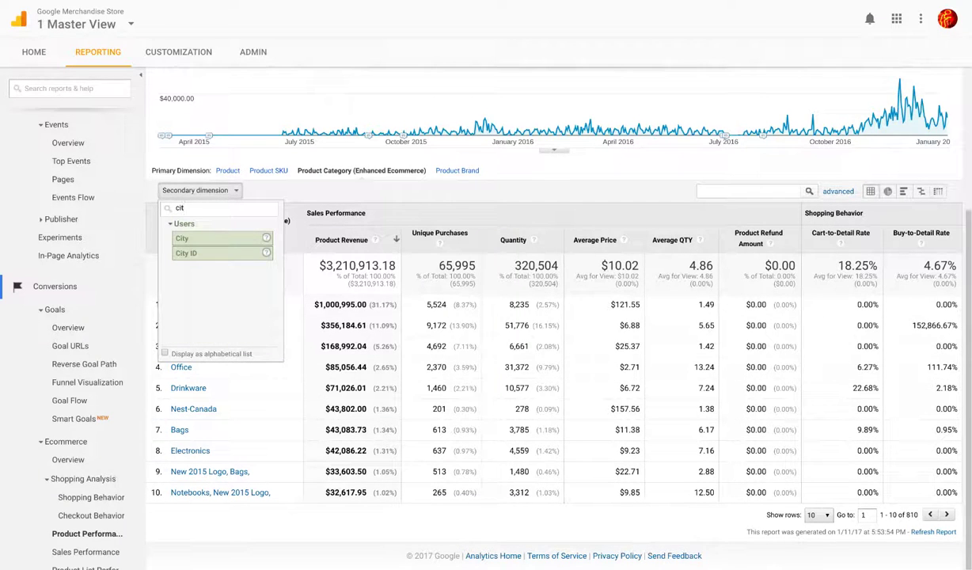
{"action": "left_click", "coordinate": [222, 238]}
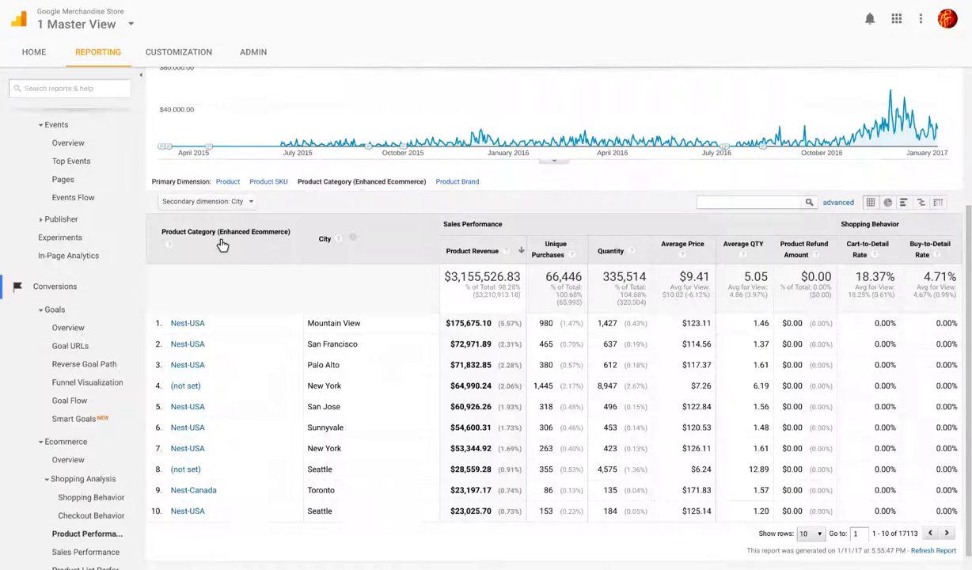
- Show 50 rows per page in the category-by-city table
{"action": "scroll", "coordinate": [277, 377], "scroll_direction": "down", "scroll_amount": 1}
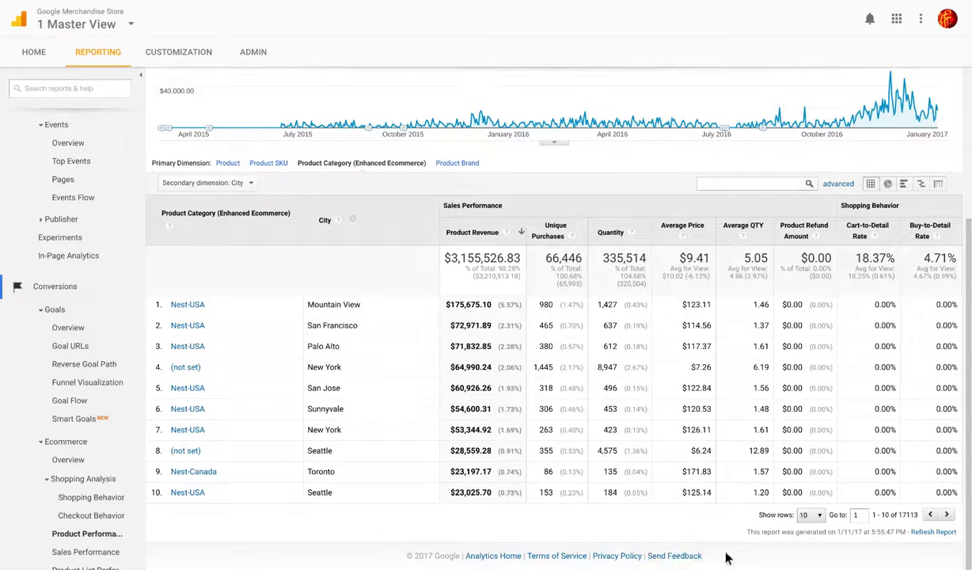
{"action": "left_click", "coordinate": [807, 516]}
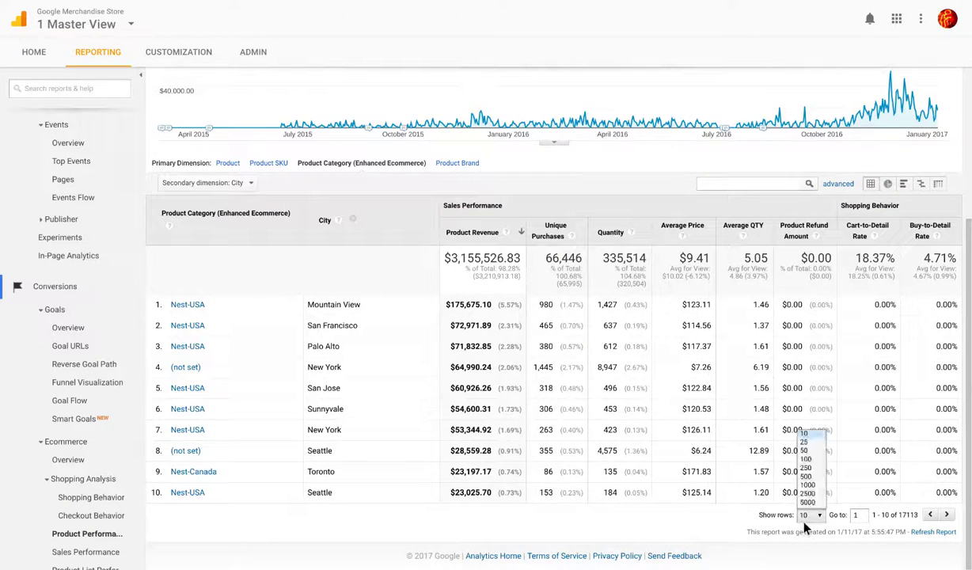
{"action": "left_click", "coordinate": [805, 451]}
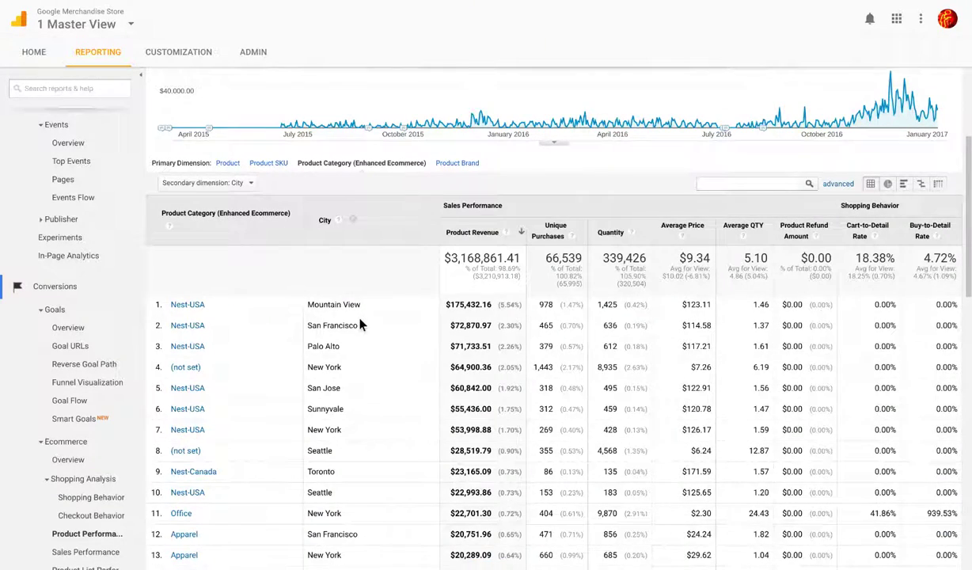
- Scroll through the rows, highlighting Mountain View in row 20 and New York in row 41
{"action": "scroll", "coordinate": [358, 320], "scroll_direction": "down", "scroll_amount": 2}
{"action": "scroll", "coordinate": [358, 323], "scroll_direction": "down", "scroll_amount": 2}
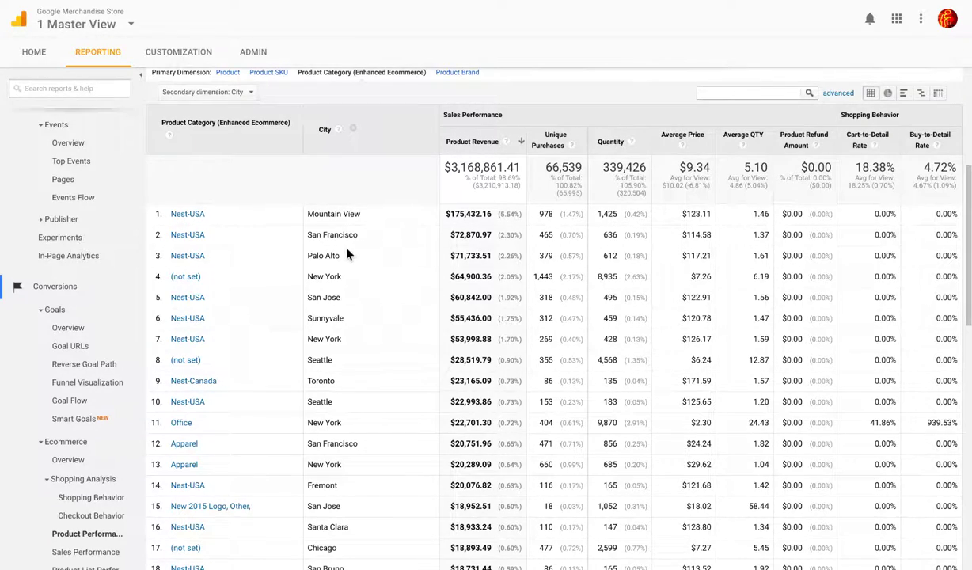
{"action": "scroll", "coordinate": [348, 399], "scroll_direction": "down", "scroll_amount": 3}
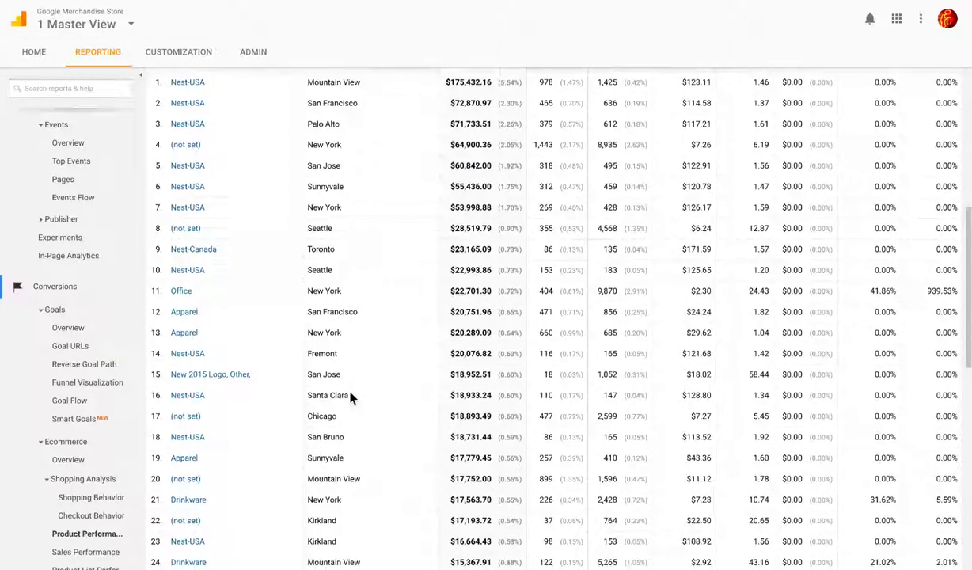
{"action": "scroll", "coordinate": [350, 398], "scroll_direction": "down", "scroll_amount": 3}
{"action": "double_click", "coordinate": [339, 392]}
{"action": "scroll", "coordinate": [343, 395], "scroll_direction": "down", "scroll_amount": 5}
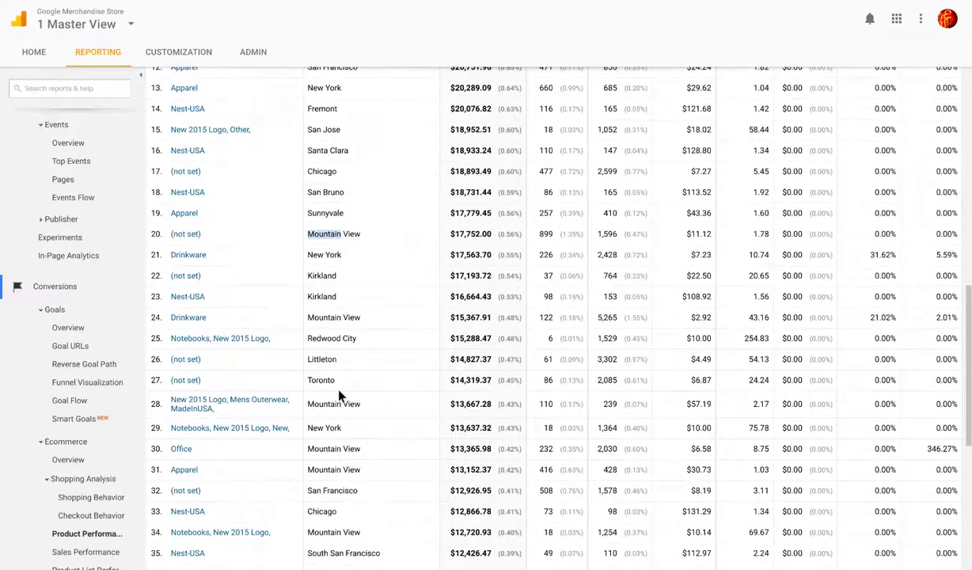
{"action": "scroll", "coordinate": [340, 395], "scroll_direction": "down", "scroll_amount": 5}
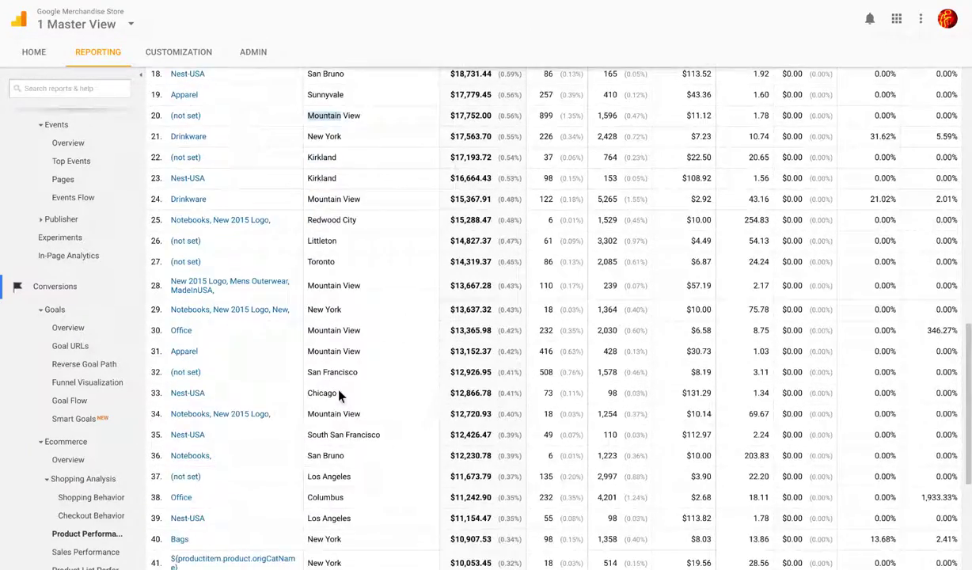
{"action": "scroll", "coordinate": [344, 397], "scroll_direction": "down", "scroll_amount": 1}
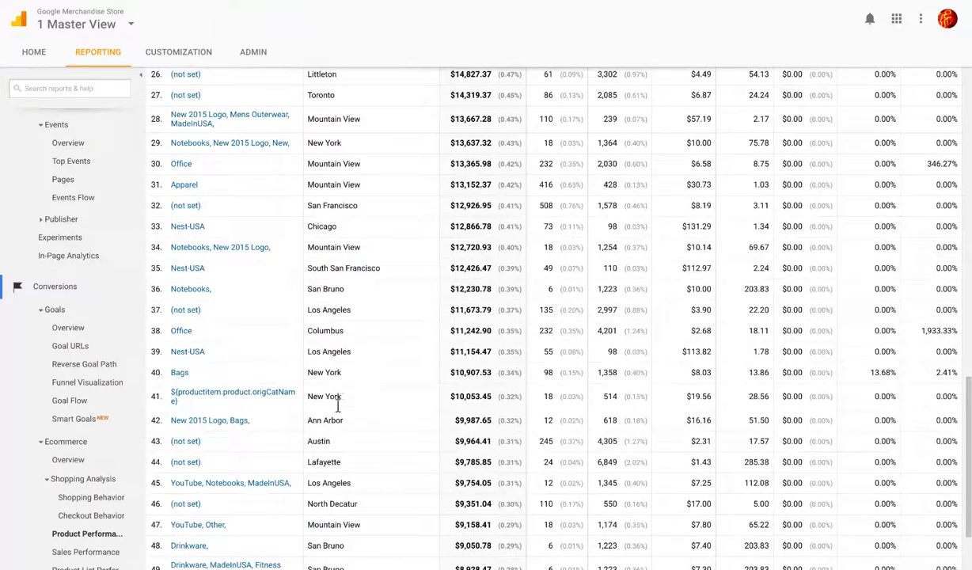
{"action": "triple_click", "coordinate": [336, 406]}
{"action": "scroll", "coordinate": [336, 419], "scroll_direction": "up", "scroll_amount": 20}
{"action": "scroll", "coordinate": [205, 348], "scroll_direction": "up", "scroll_amount": 1}
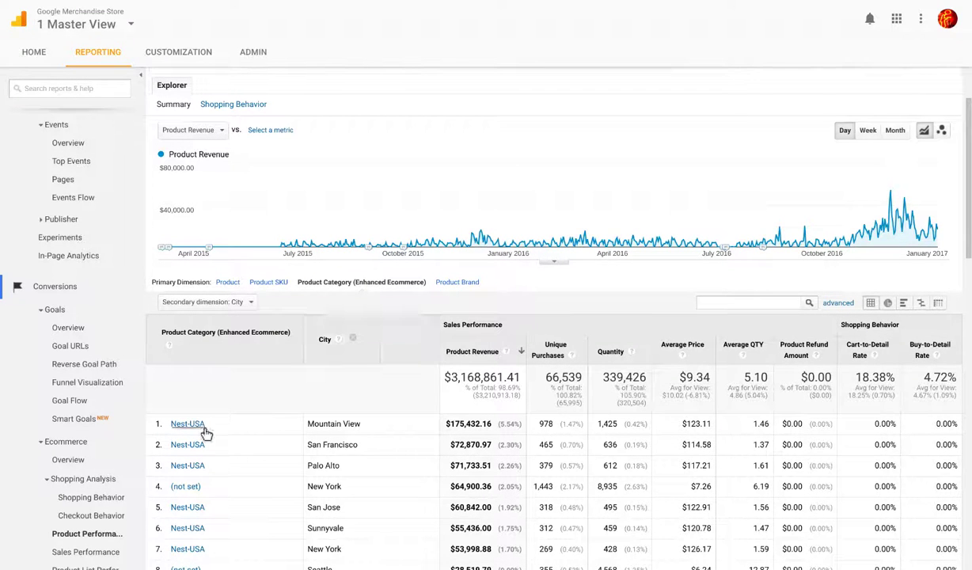
- Switch the report to Shopping Behavior metrics: product list views, detail views, adds to cart
{"action": "scroll", "coordinate": [384, 392], "scroll_direction": "down", "scroll_amount": 5}
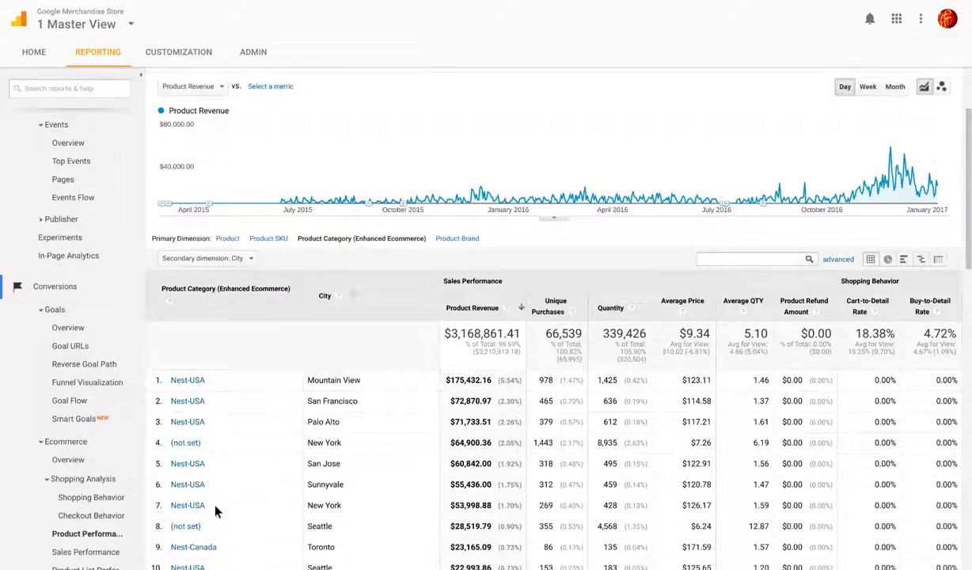
{"action": "scroll", "coordinate": [216, 508], "scroll_direction": "down", "scroll_amount": 3}
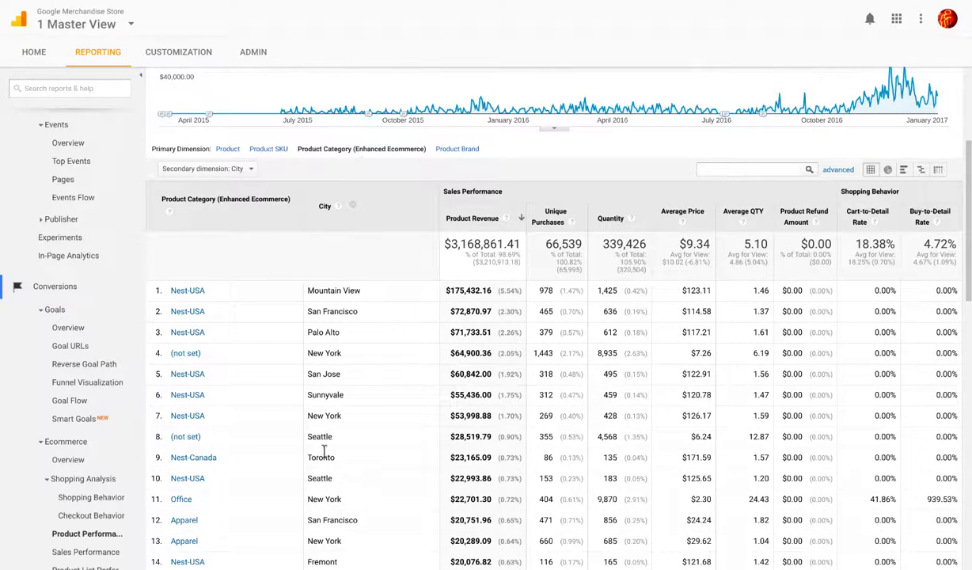
{"action": "scroll", "coordinate": [323, 451], "scroll_direction": "up", "scroll_amount": 3}
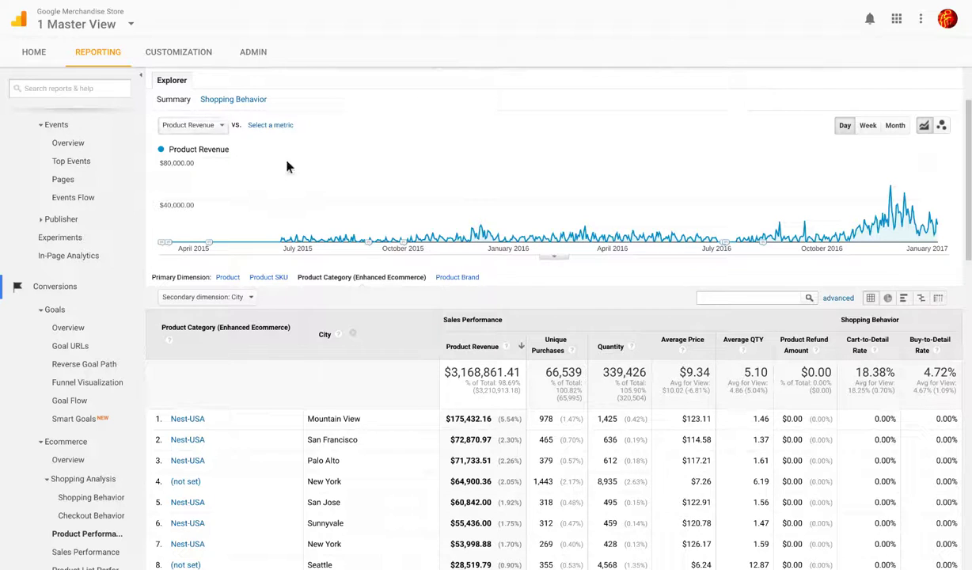
{"action": "left_click", "coordinate": [254, 104]}
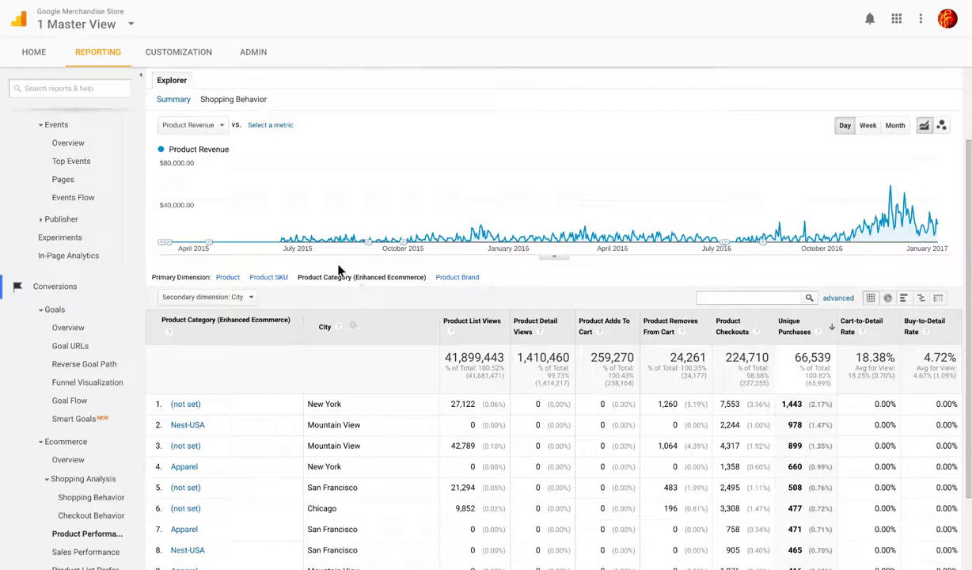
- Remove City and sort by Product Checkouts, highlighting the 227,255 total and top (not set) category
{"action": "left_click", "coordinate": [352, 325]}
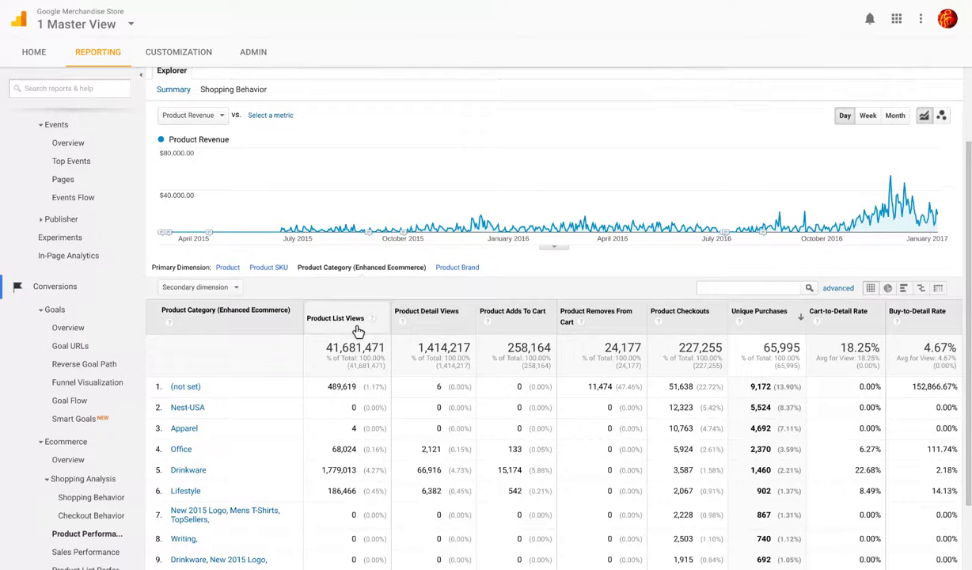
{"action": "scroll", "coordinate": [358, 331], "scroll_direction": "down", "scroll_amount": 1}
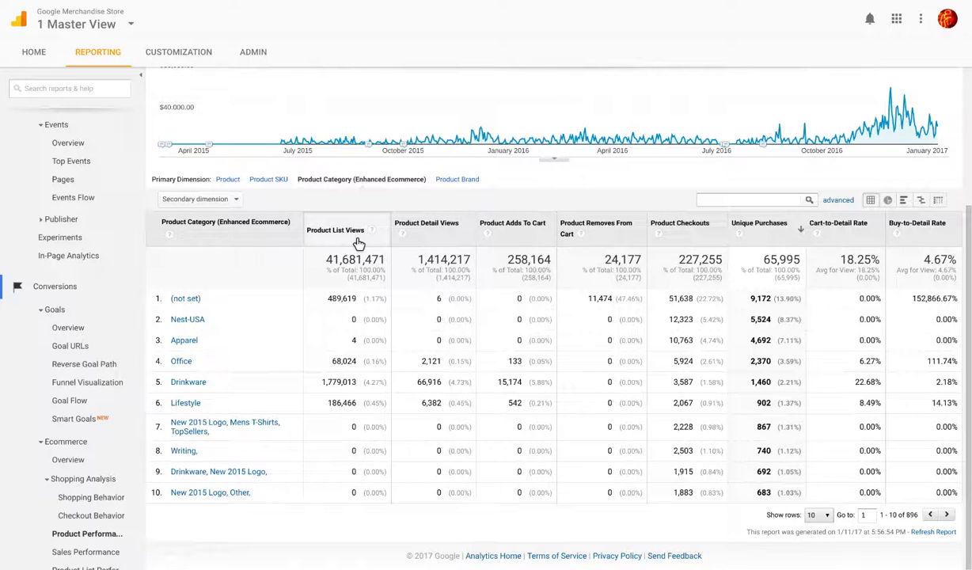
{"action": "left_click", "coordinate": [693, 227]}
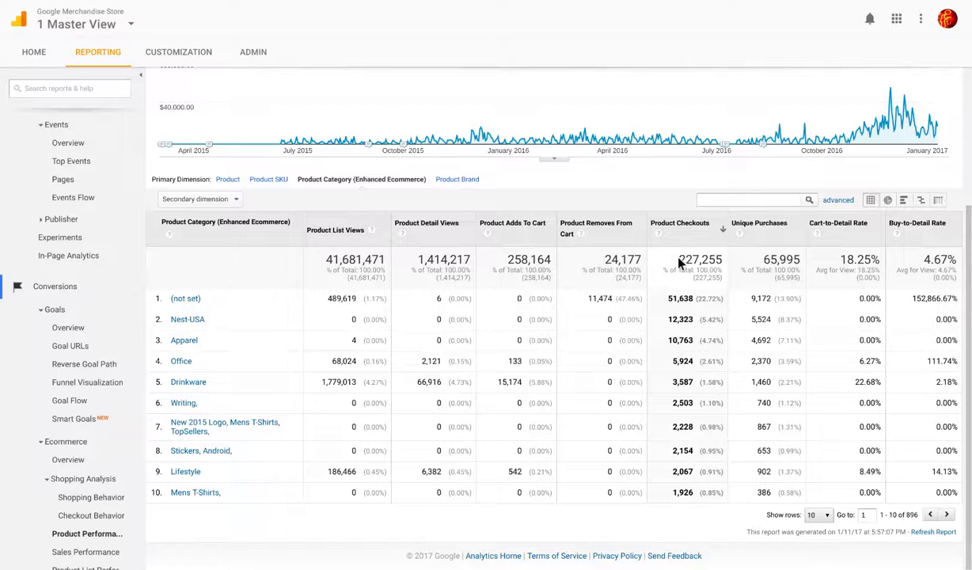
{"action": "left_click_drag", "start_coordinate": [672, 260], "coordinate": [728, 266]}
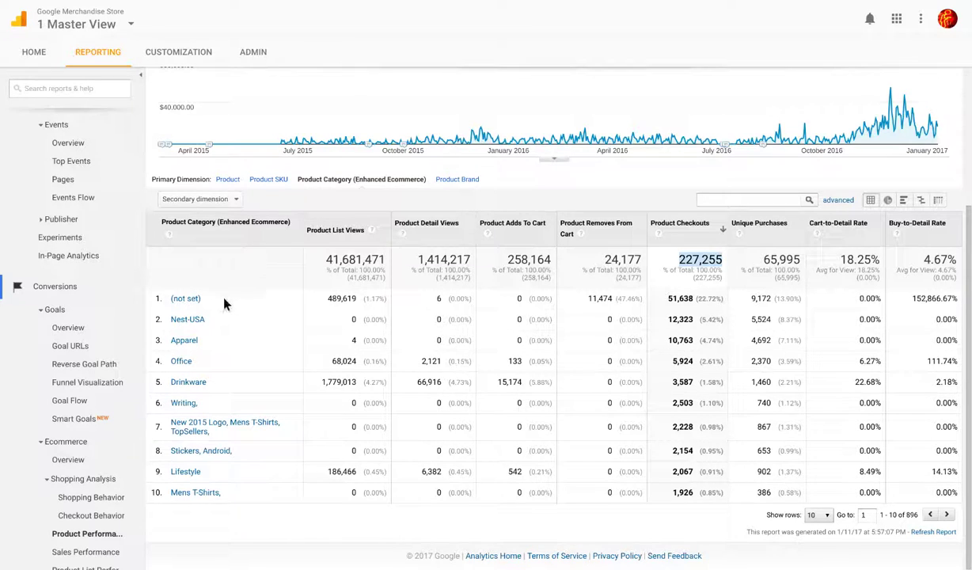
{"action": "left_click_drag", "start_coordinate": [209, 295], "coordinate": [156, 301]}
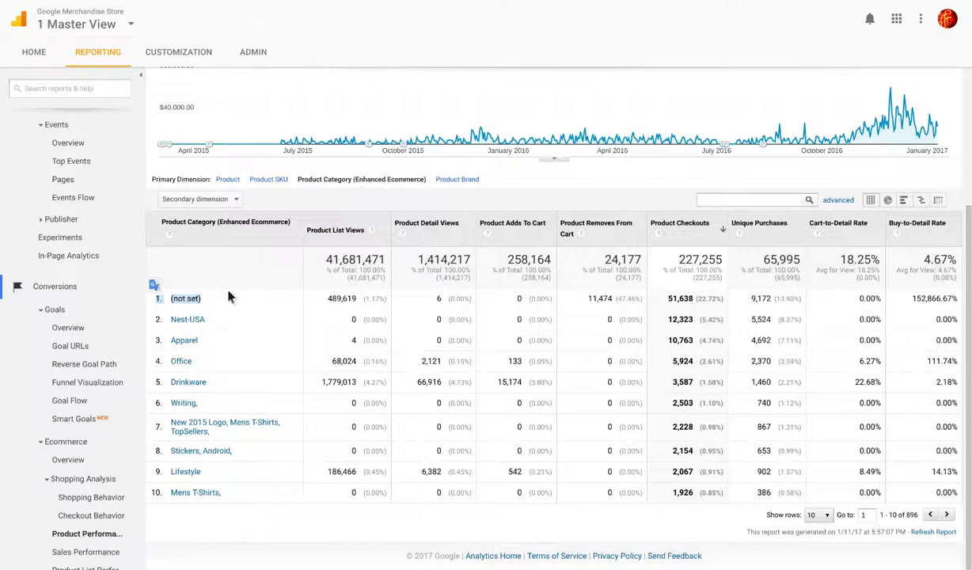
- Show 25 categories per page, scan the checkouts-ranked table, then begin adding a segment
{"action": "left_click", "coordinate": [811, 516]}
{"action": "left_click", "coordinate": [813, 433]}
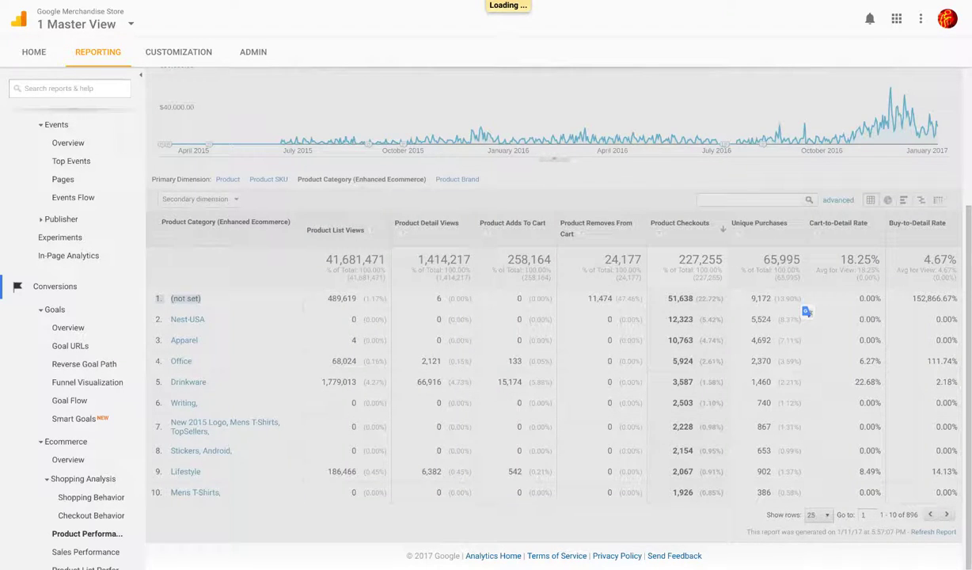
{"action": "scroll", "coordinate": [676, 507], "scroll_direction": "down", "scroll_amount": 3}
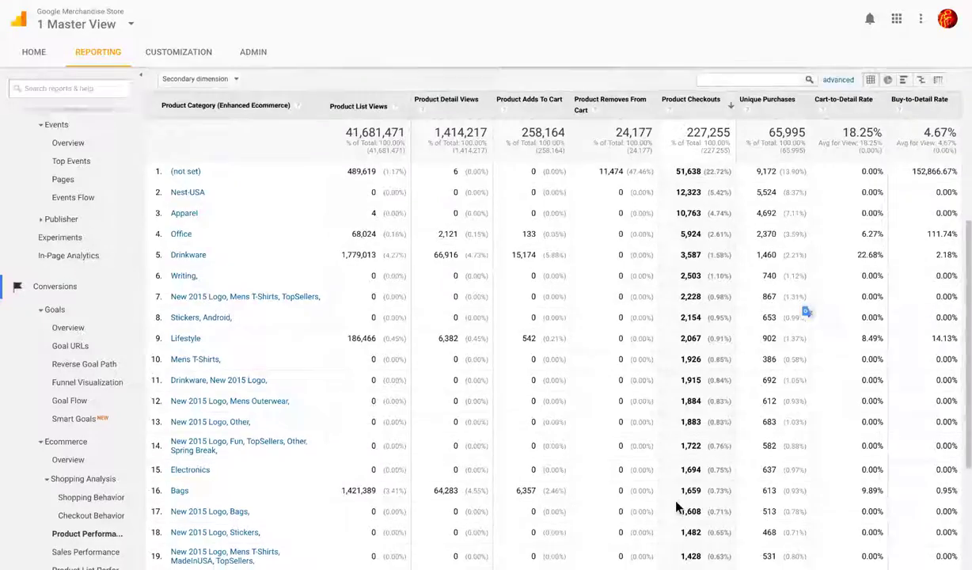
{"action": "scroll", "coordinate": [676, 506], "scroll_direction": "up", "scroll_amount": 2}
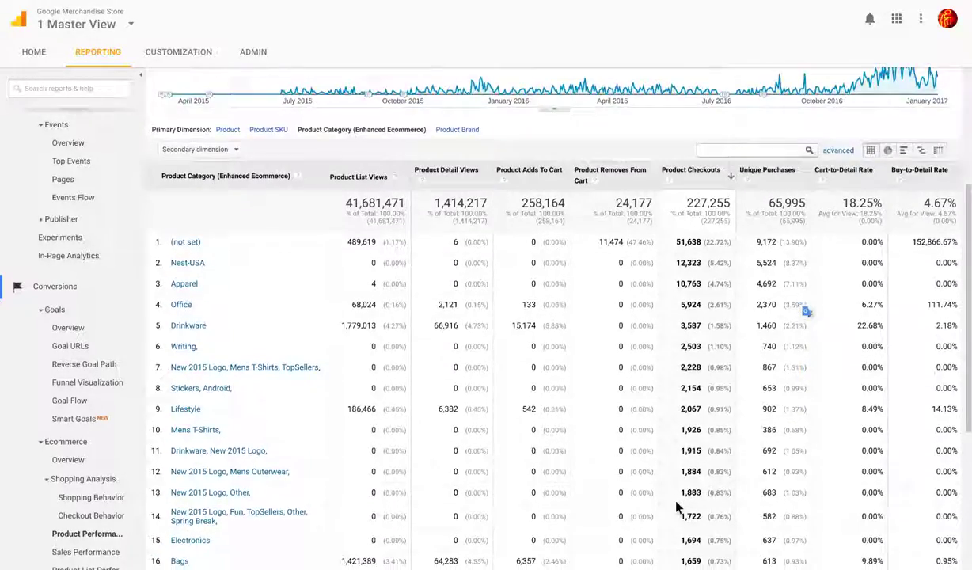
{"action": "scroll", "coordinate": [676, 506], "scroll_direction": "down", "scroll_amount": 5}
{"action": "scroll", "coordinate": [676, 506], "scroll_direction": "down", "scroll_amount": 2}
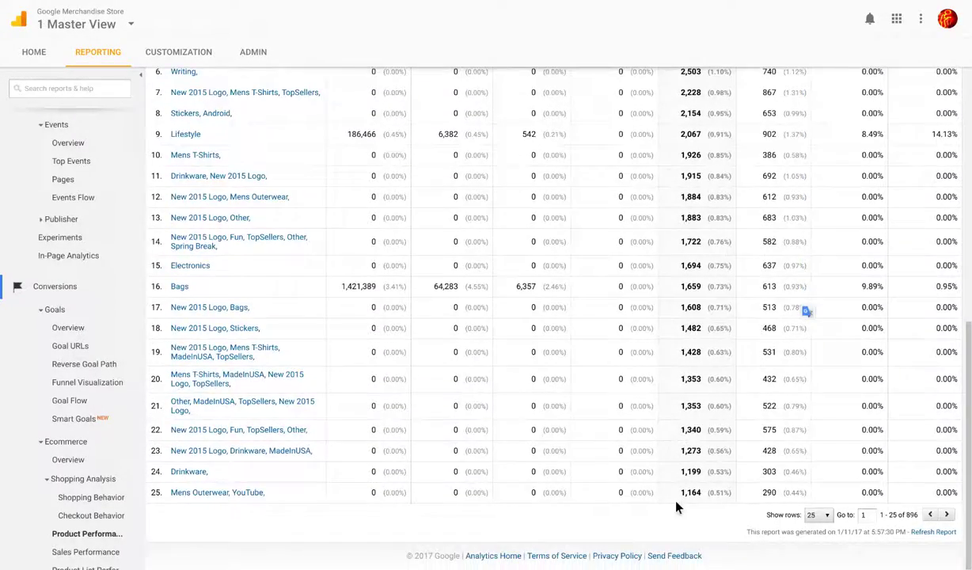
{"action": "scroll", "coordinate": [676, 506], "scroll_direction": "up", "scroll_amount": 5}
{"action": "scroll", "coordinate": [677, 506], "scroll_direction": "up", "scroll_amount": 7}
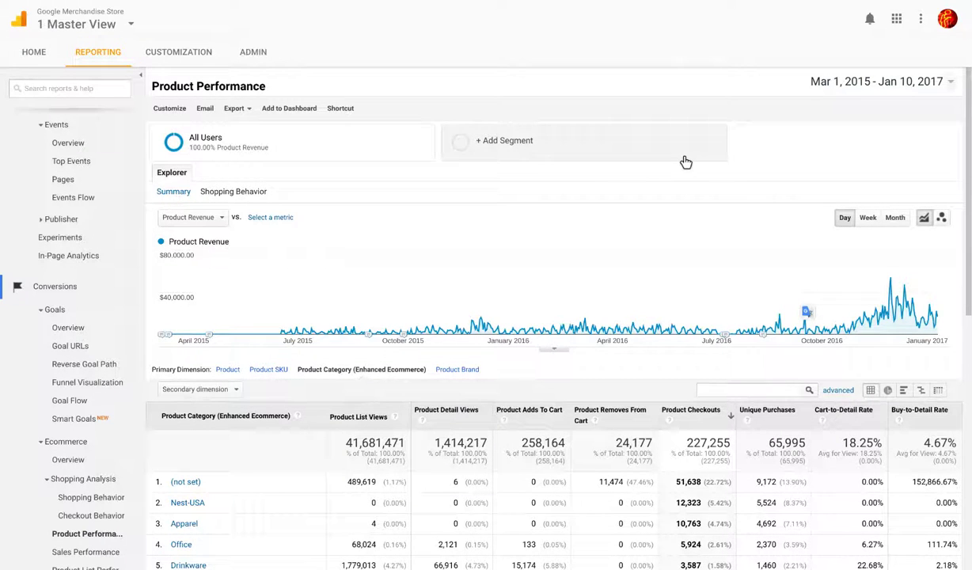
{"action": "left_click", "coordinate": [685, 162]}
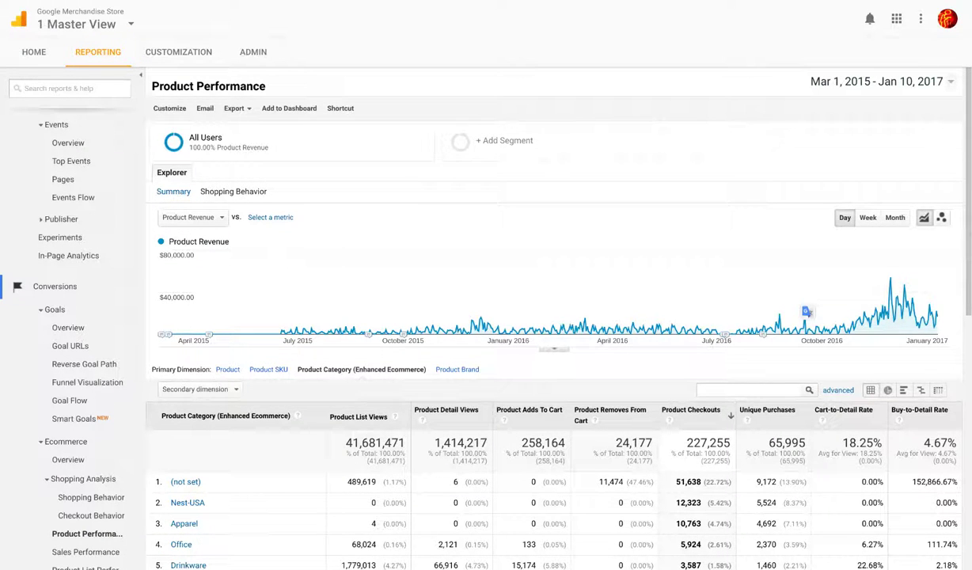